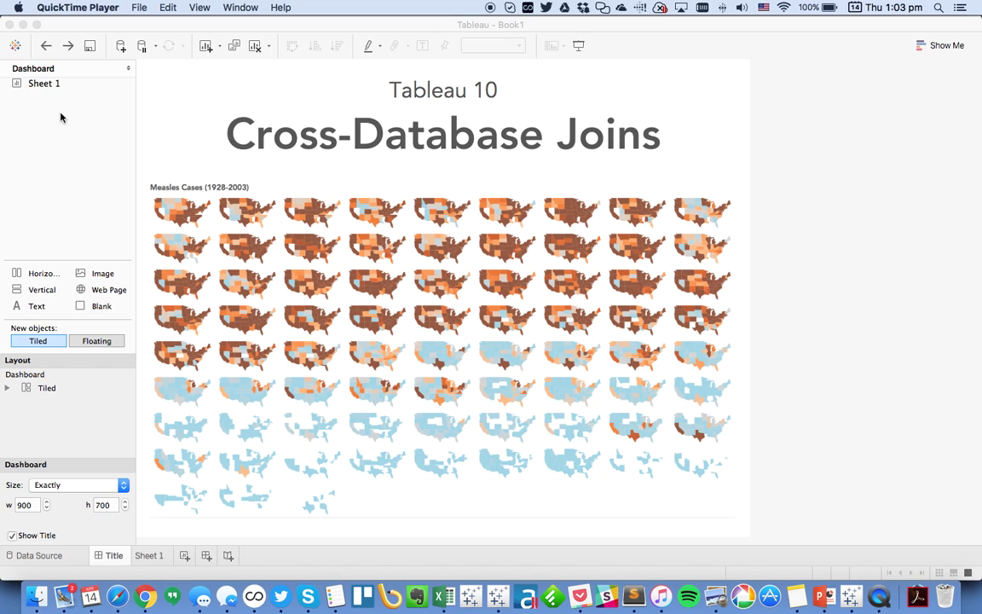
After checking the Project Tycho results page, connect Tableau to the Measles Cases.csv text file
click(145, 596)
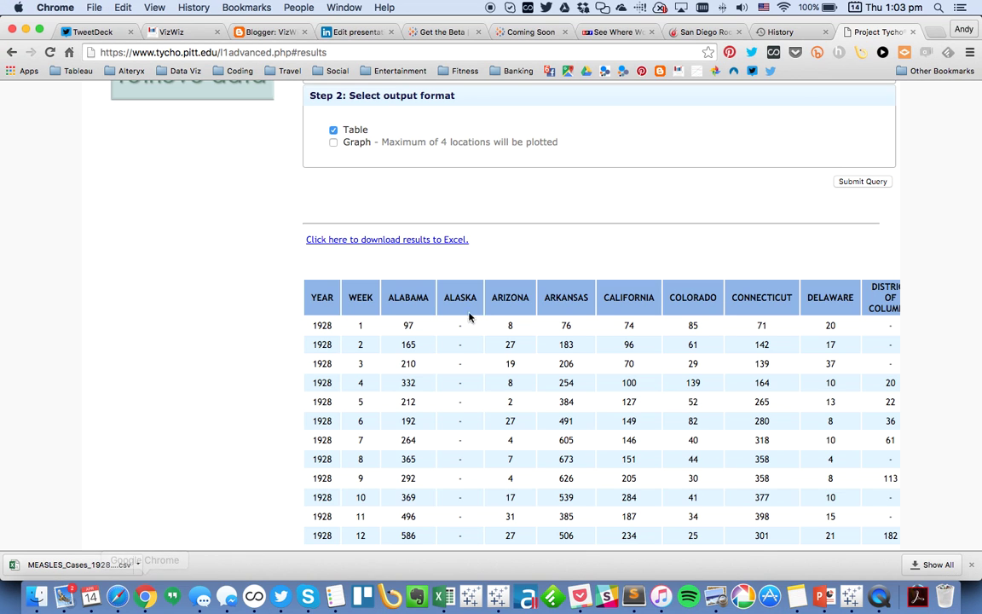
scroll(442, 249, up, 10)
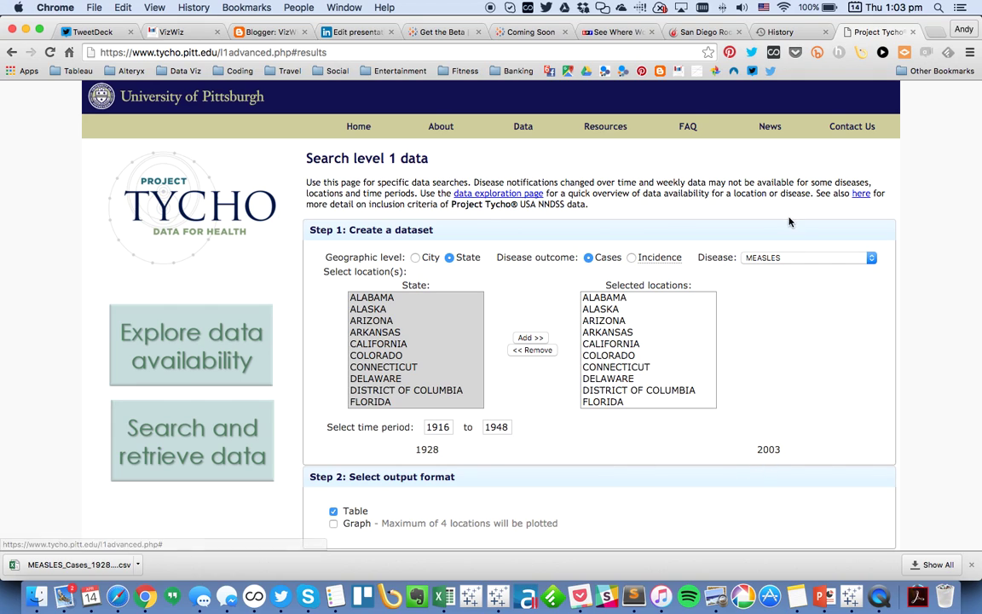
key(super+Tab)
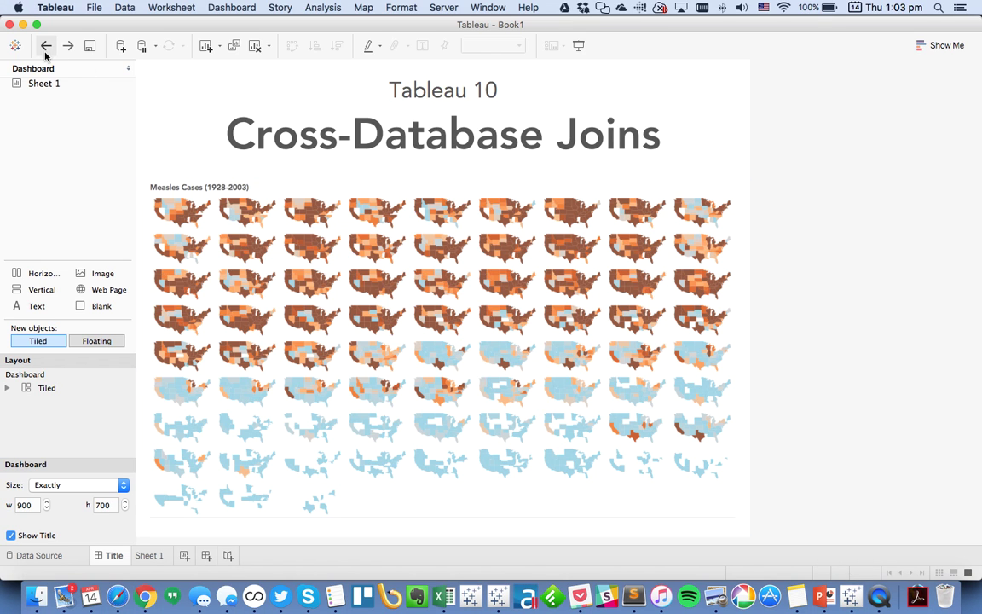
click(15, 45)
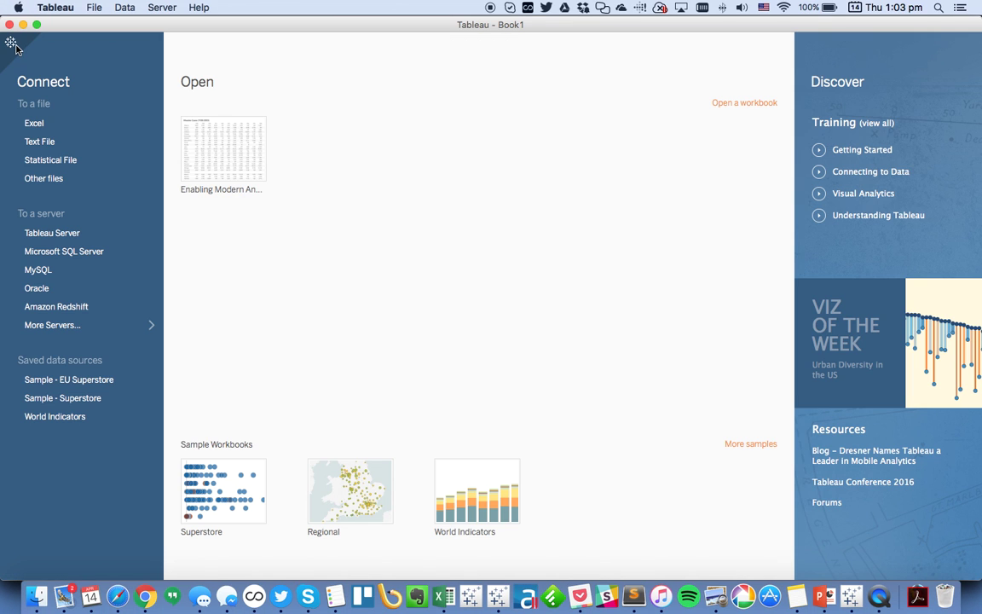
click(35, 142)
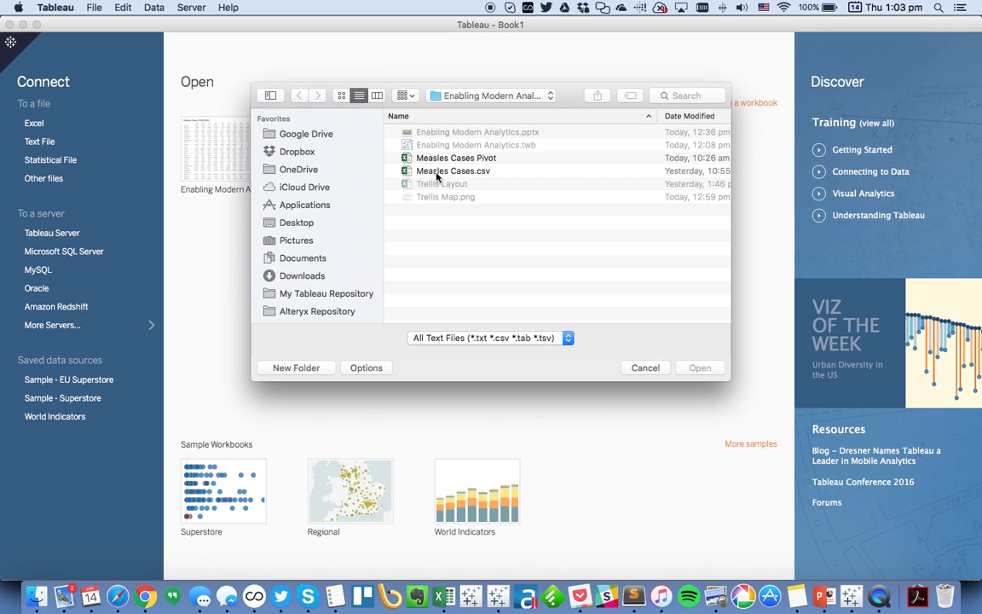
click(438, 173)
click(702, 370)
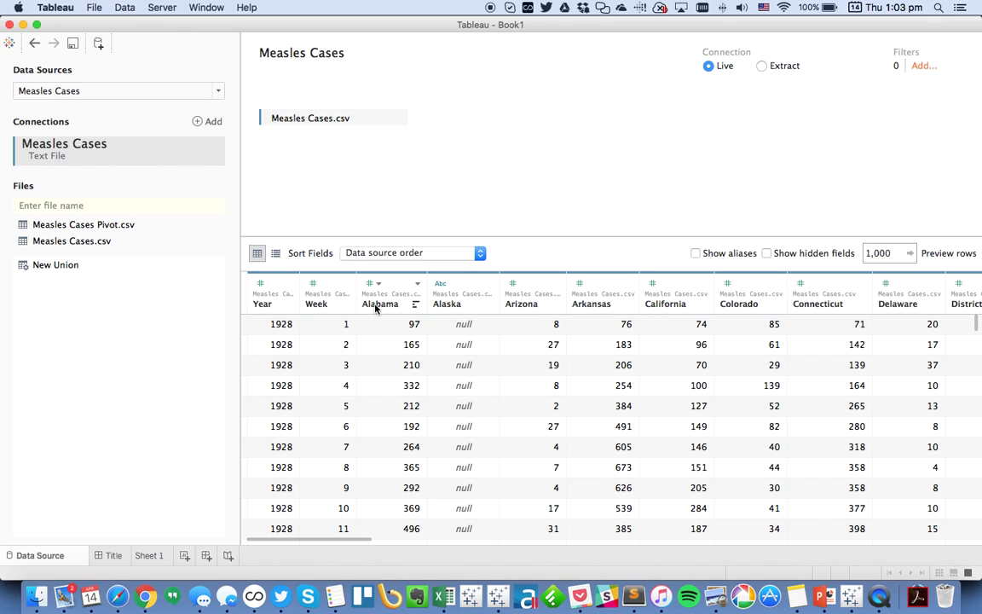
Pivot the state columns, Alabama through Wyoming, into rows
click(372, 300)
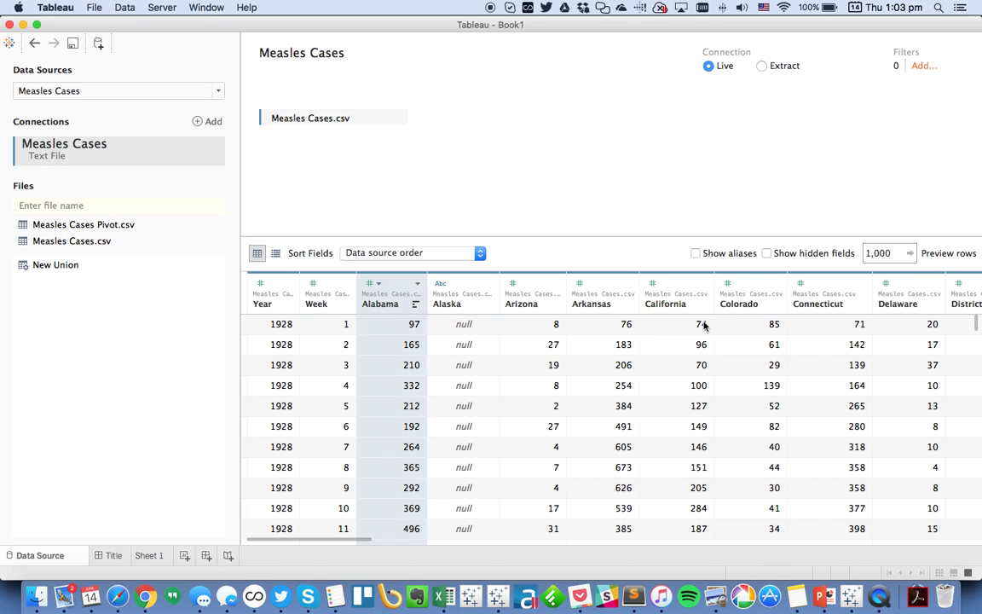
scroll(682, 290, right, 5)
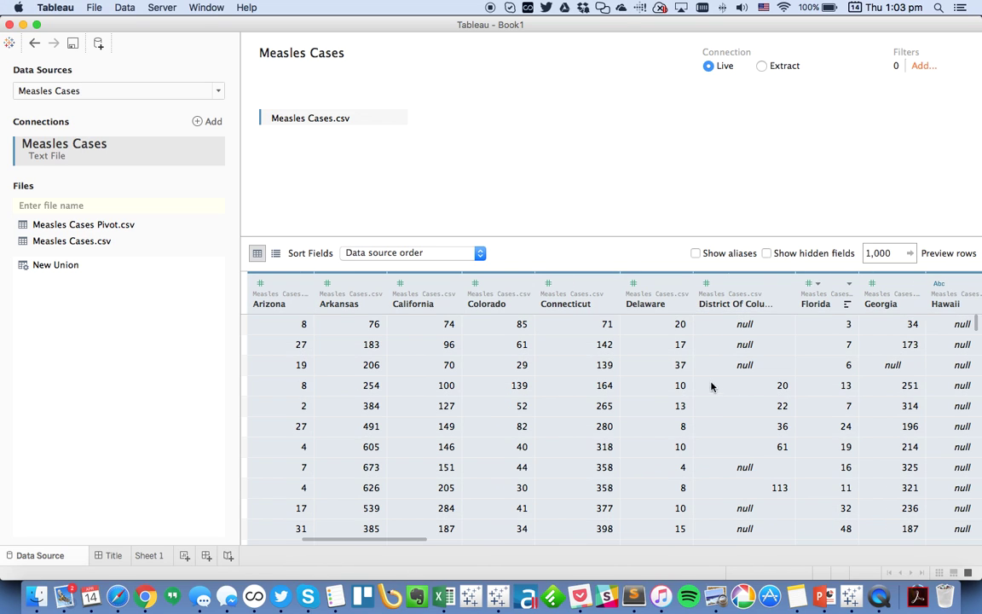
scroll(695, 362, right, 10)
scroll(695, 362, right, 10)
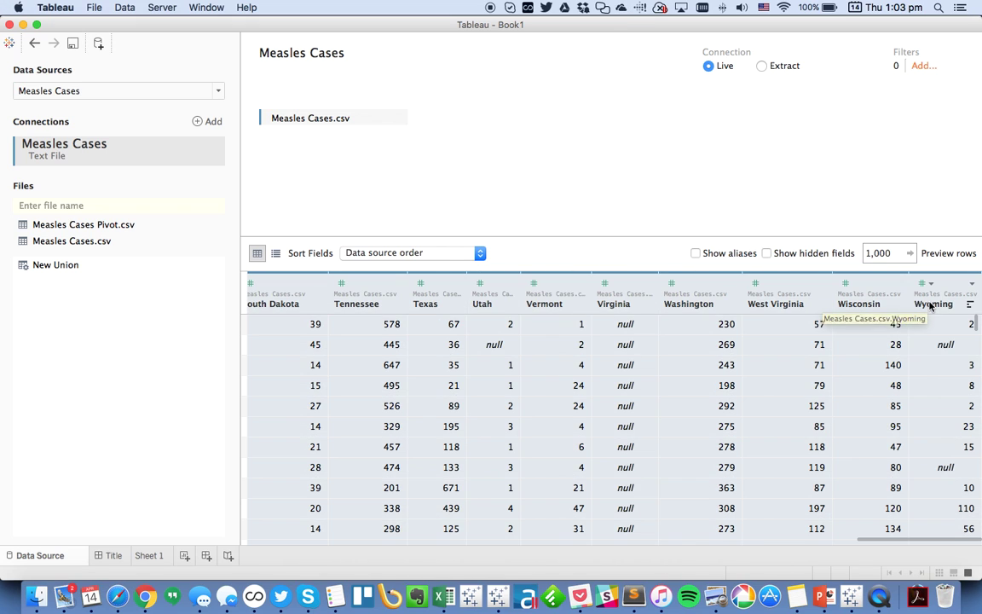
scroll(299, 414, left, 20)
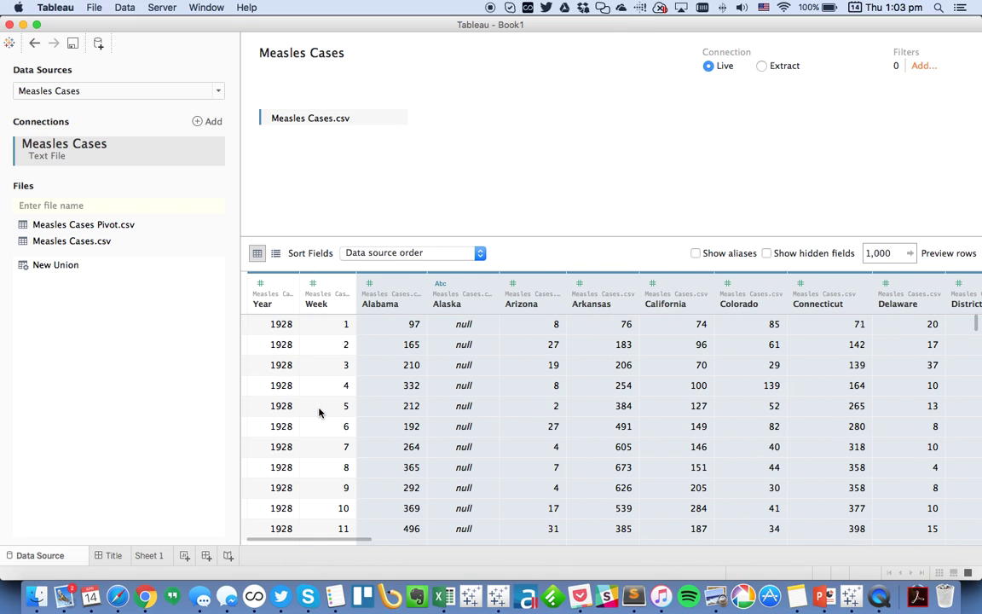
click(417, 283)
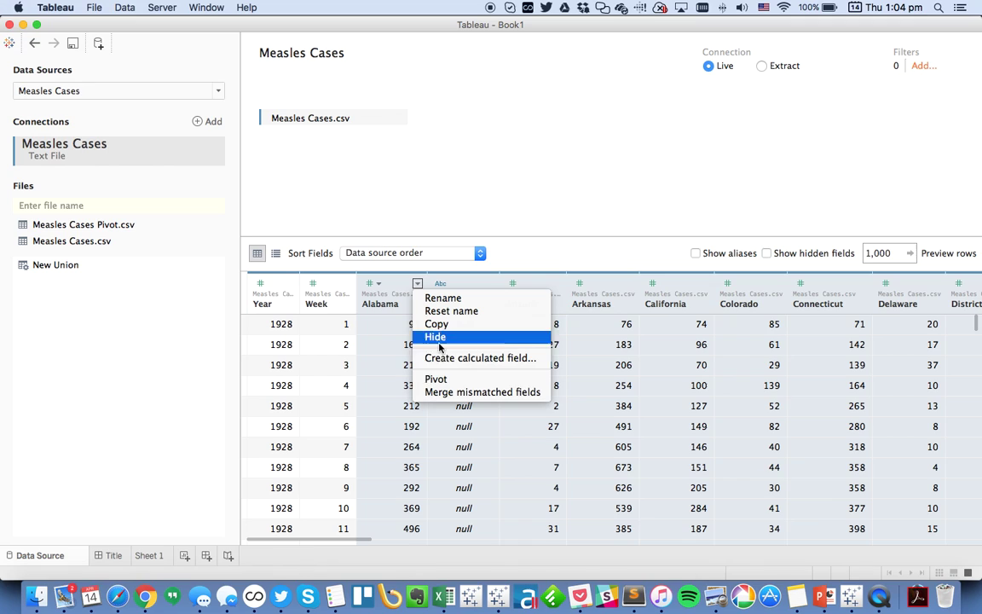
click(415, 379)
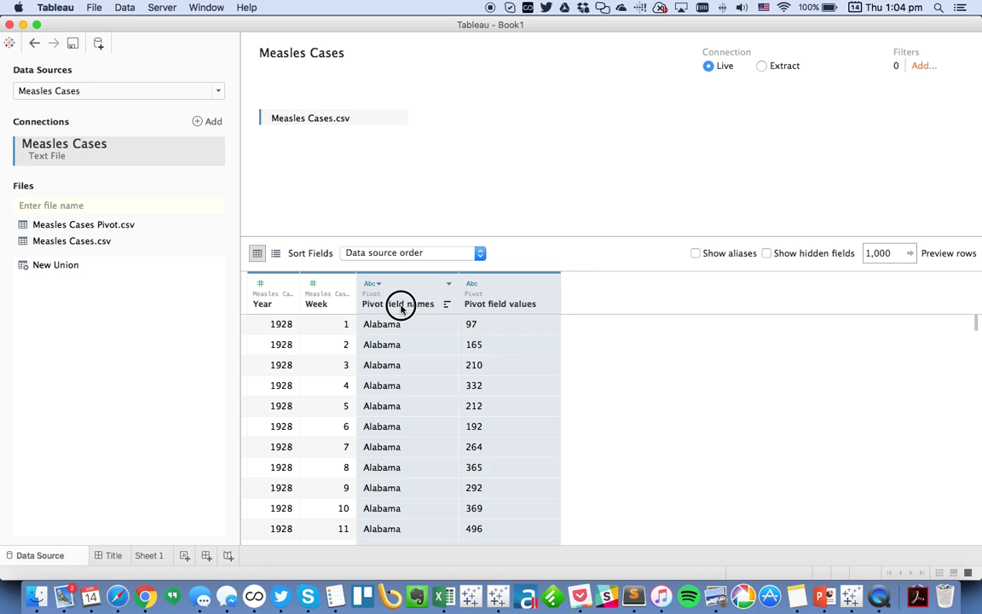
Rename the pivoted fields to State and Cases
click(403, 304)
double_click(413, 303)
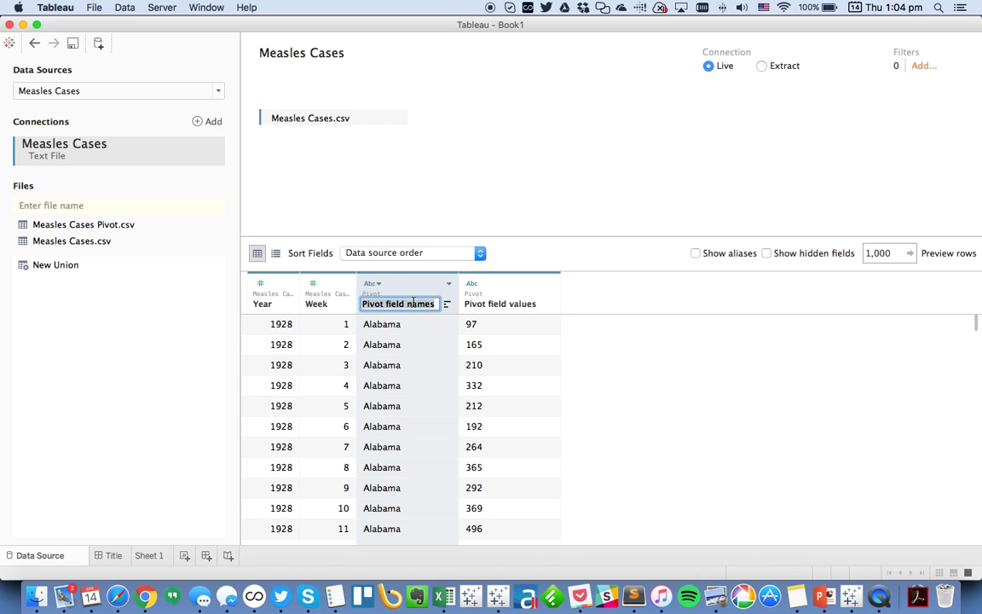
text(State)
key(Tab)
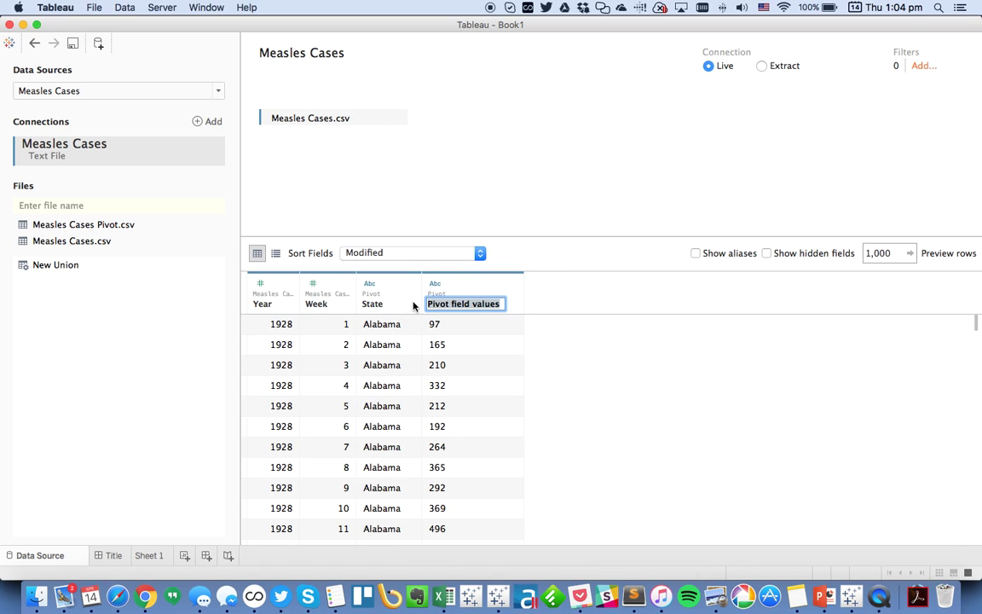
text(Cases)
key(Return)
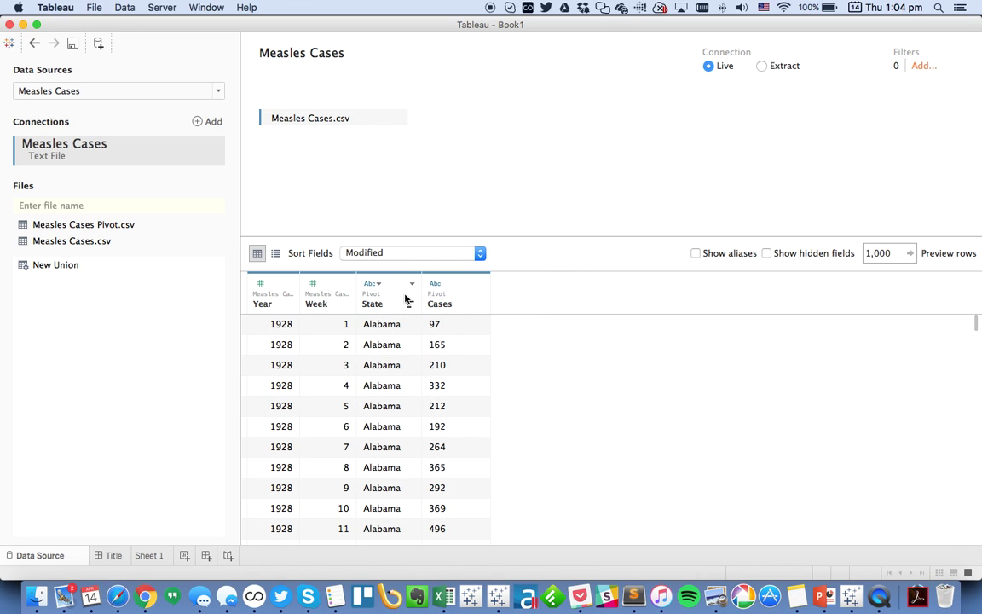
Give State the State/Province geographic role and make Cases a whole number
click(374, 284)
mouse_move(430, 411)
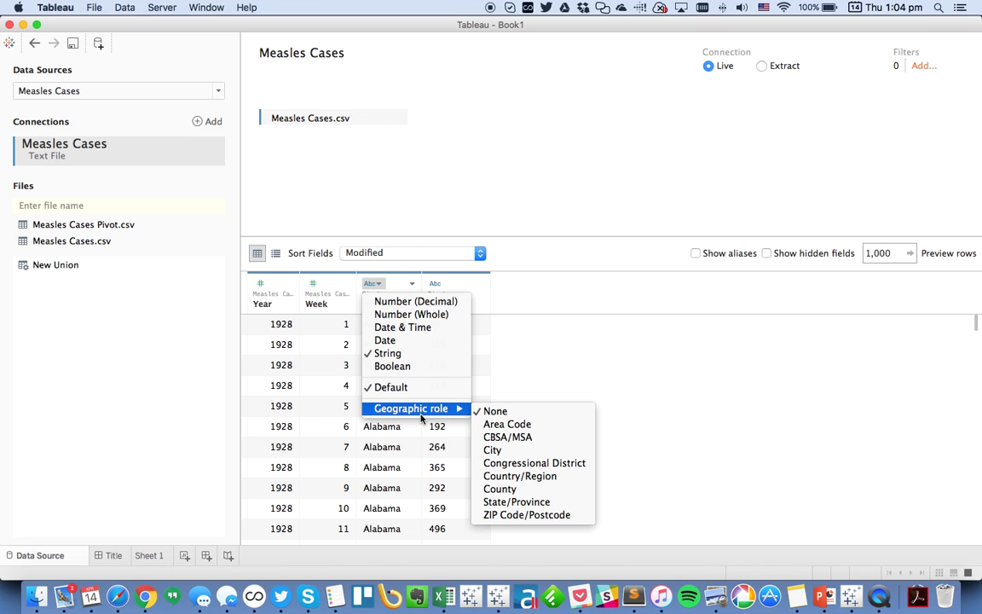
click(512, 503)
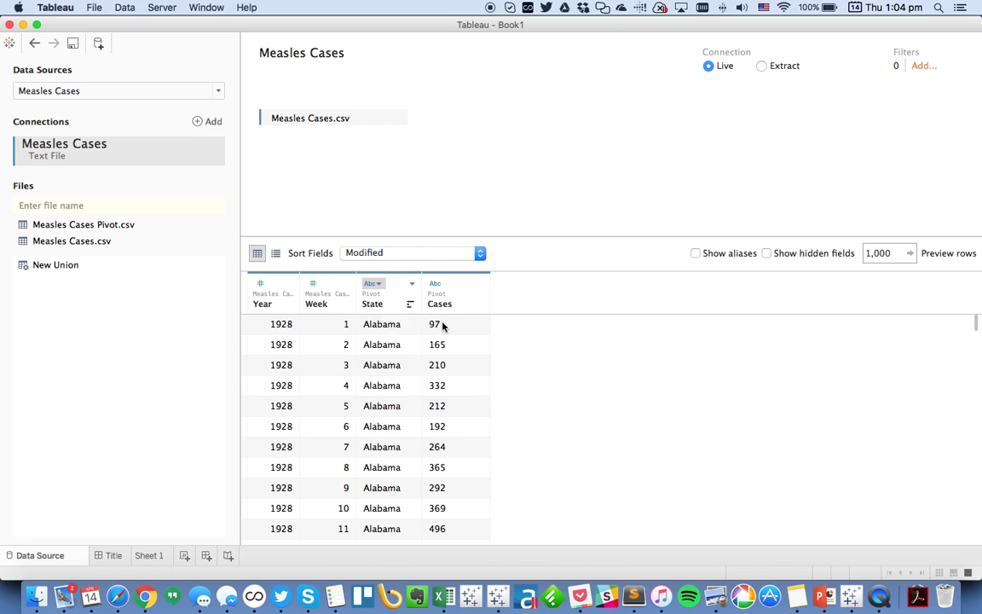
click(436, 284)
click(454, 315)
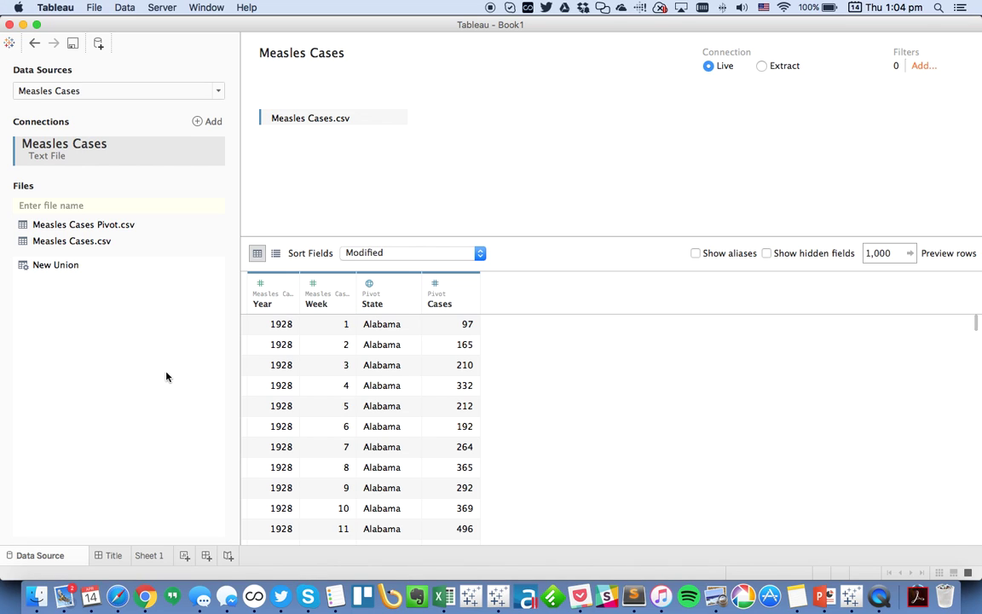
Add the Trellis Layout Excel workbook as another connection next to Measles Cases.csv
click(213, 122)
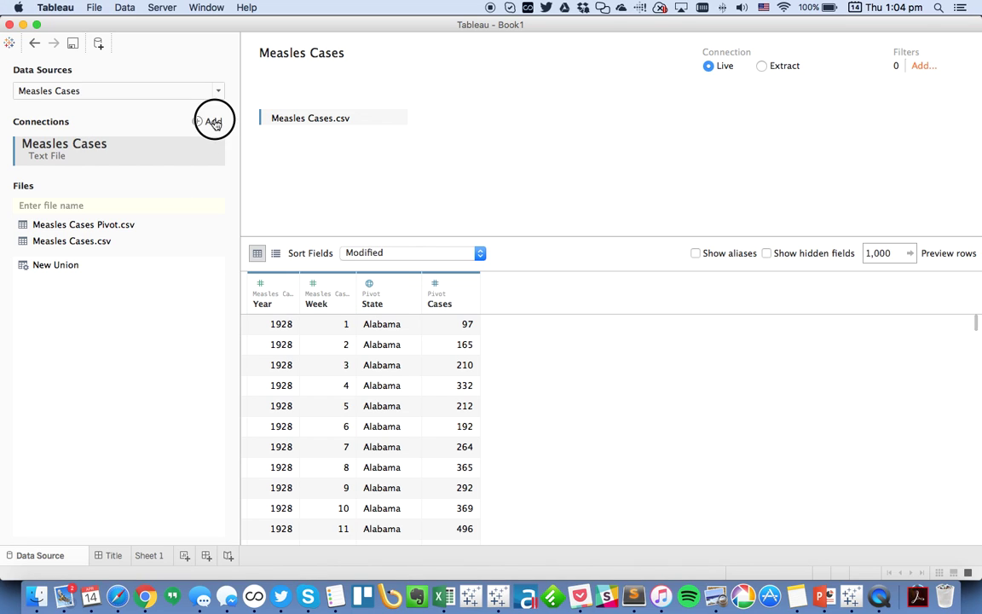
click(288, 141)
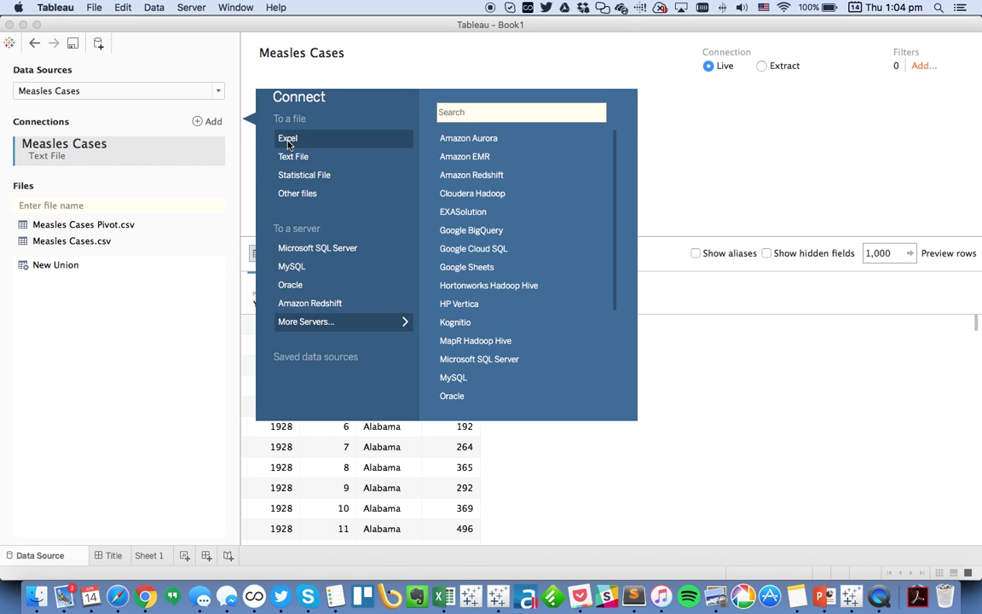
click(437, 184)
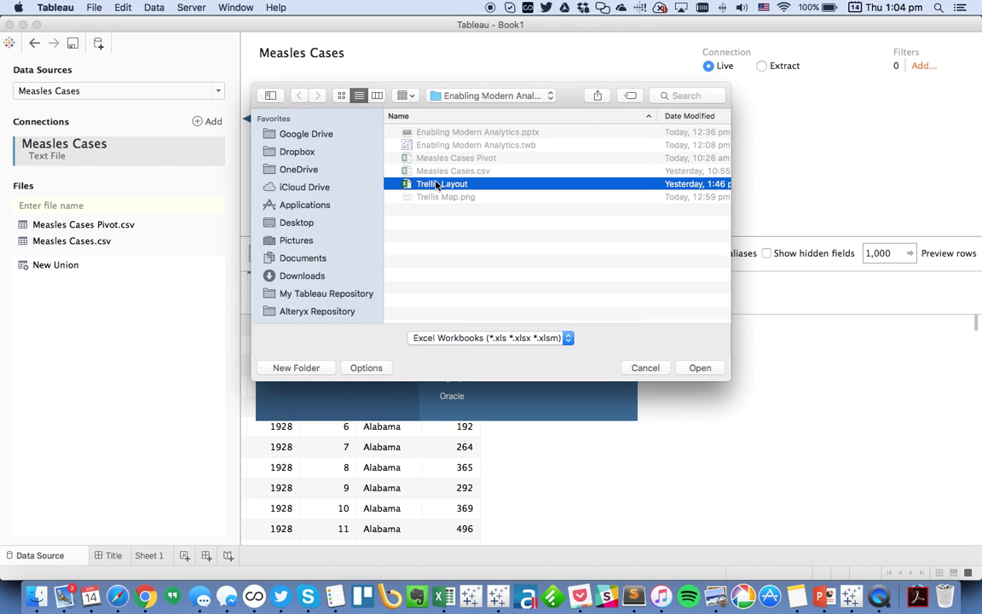
click(700, 368)
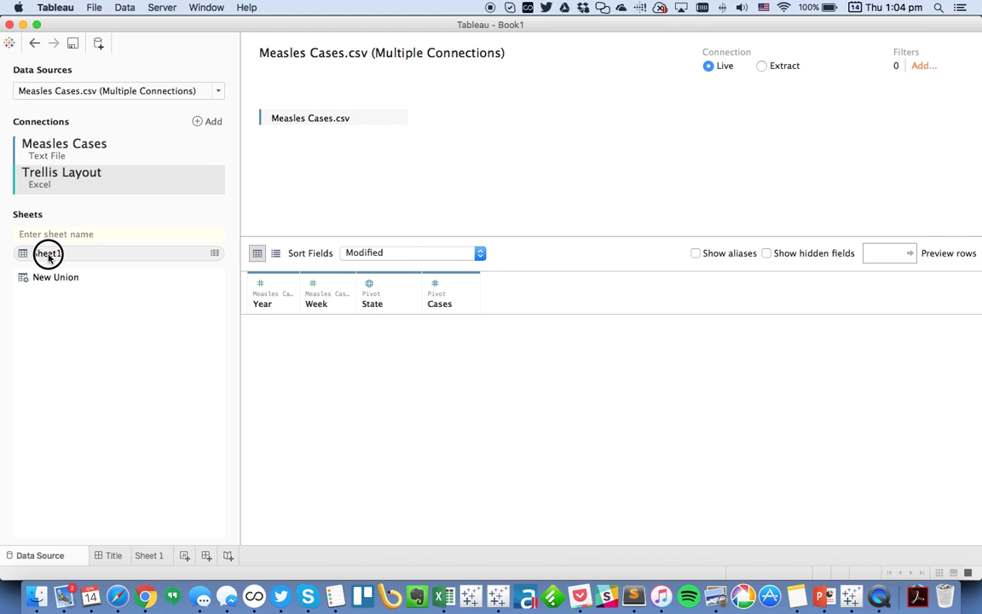
Join Trellis Layout Sheet1 to the measles data on Year = Year1
drag(48, 253, 504, 143)
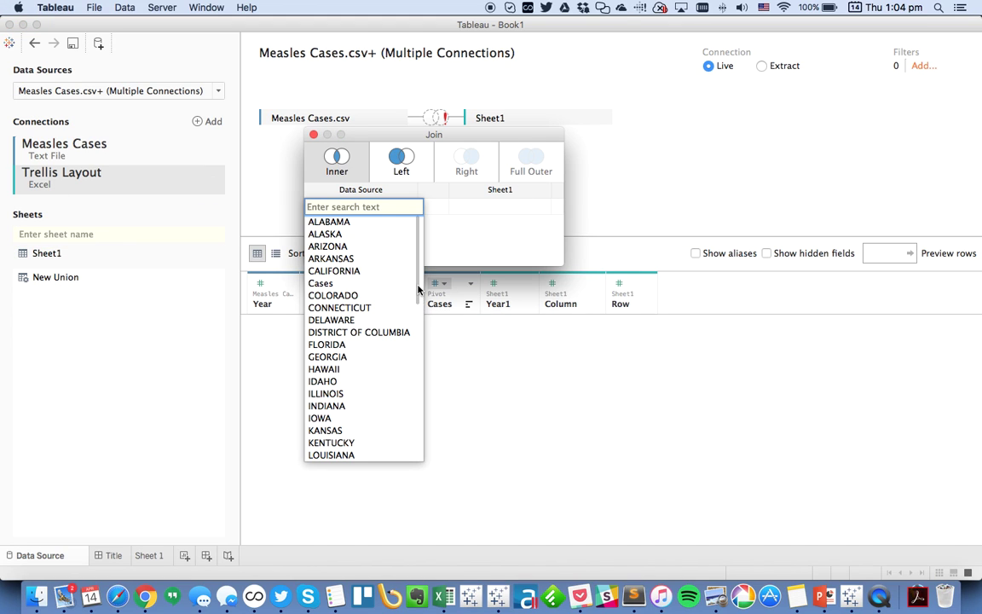
drag(419, 288, 410, 450)
click(351, 457)
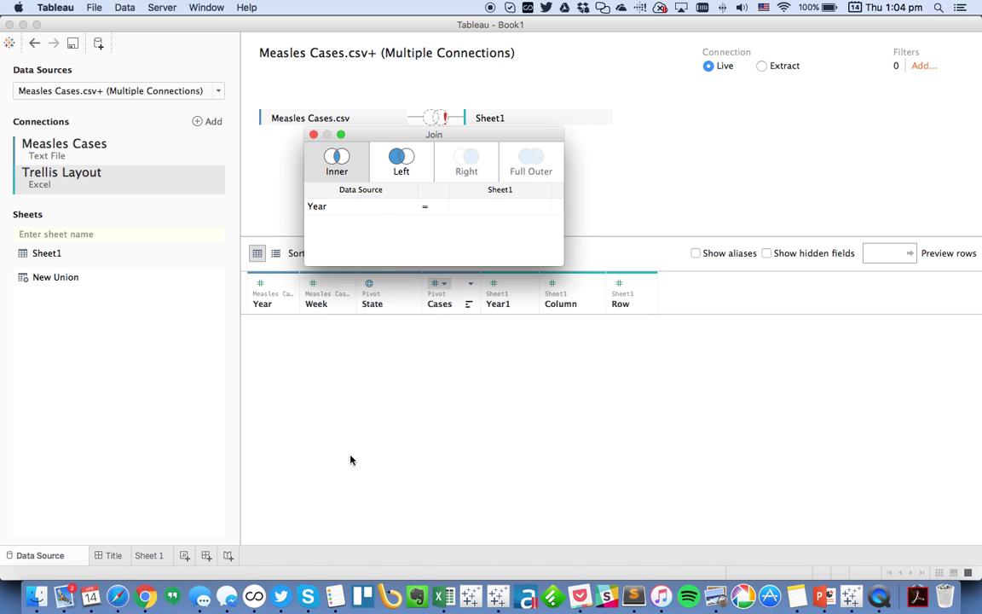
click(477, 207)
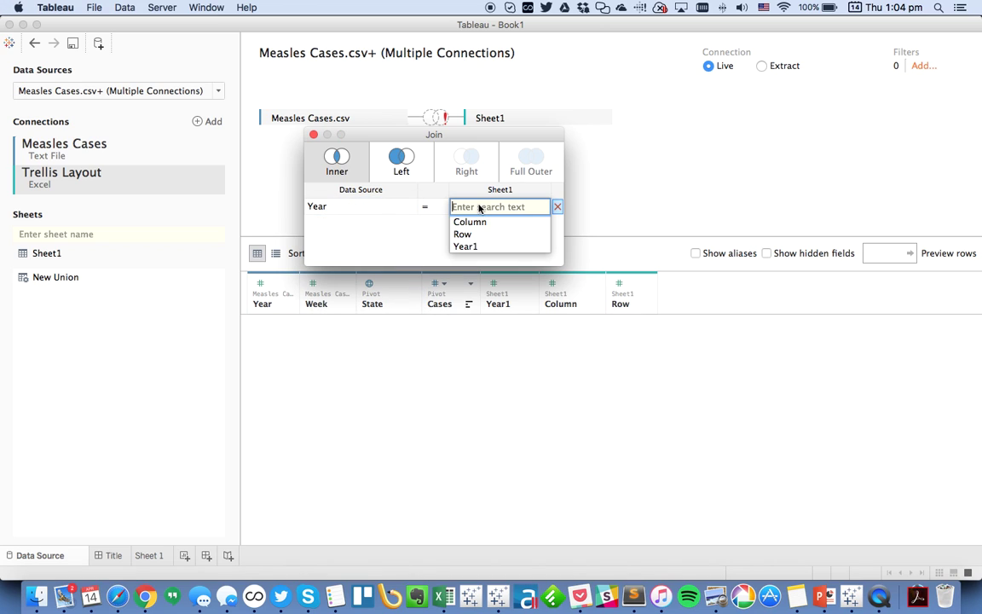
click(469, 247)
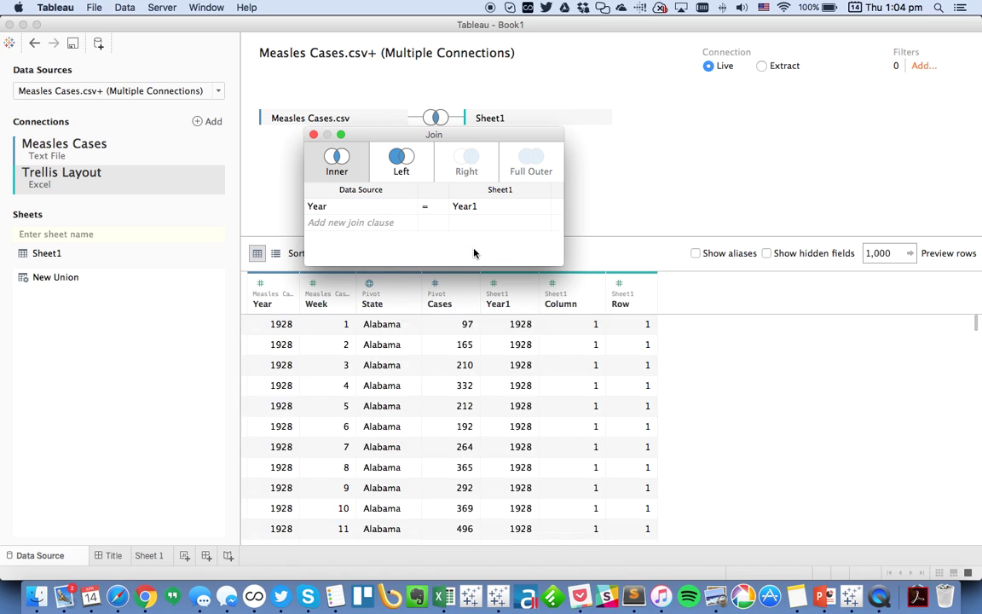
click(313, 136)
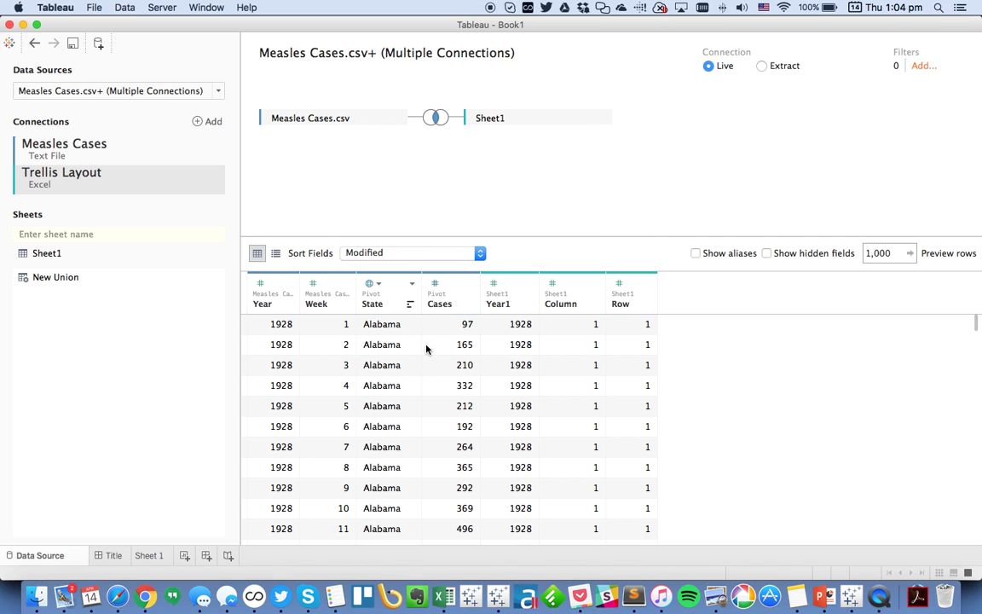
Hide the redundant Year1 column and go to the Sheet 1 worksheet
click(529, 283)
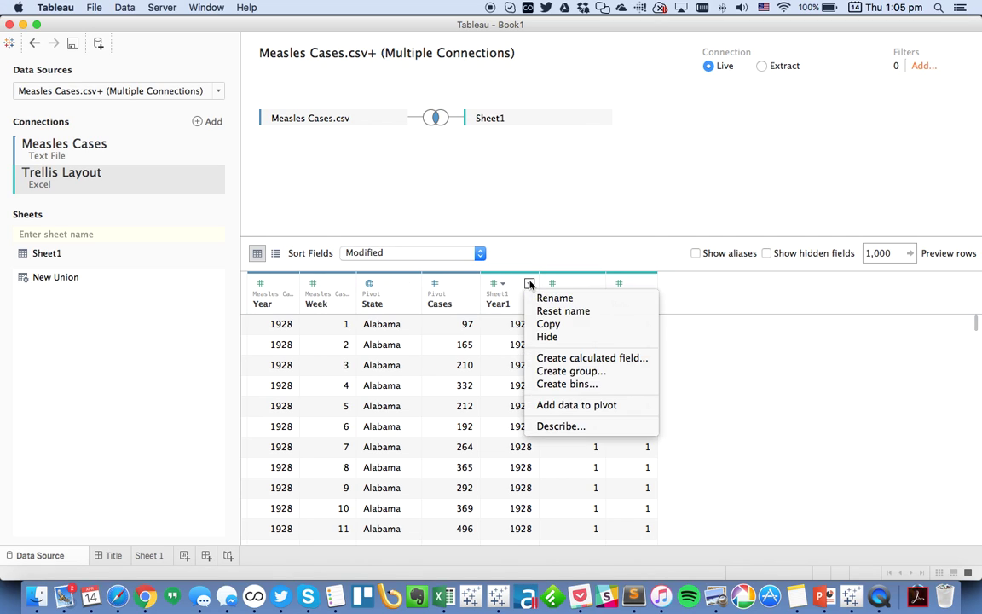
click(549, 337)
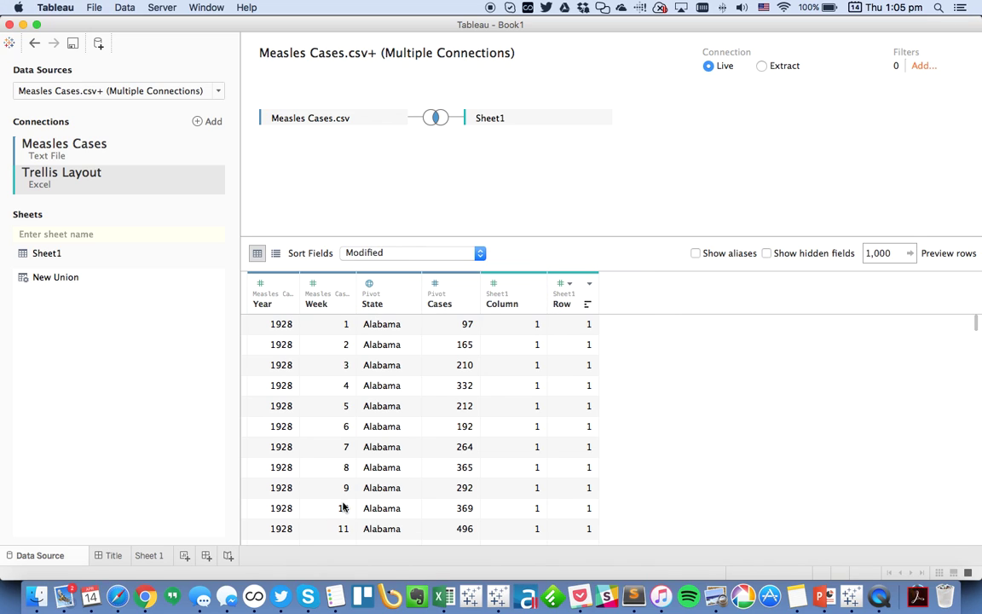
click(158, 560)
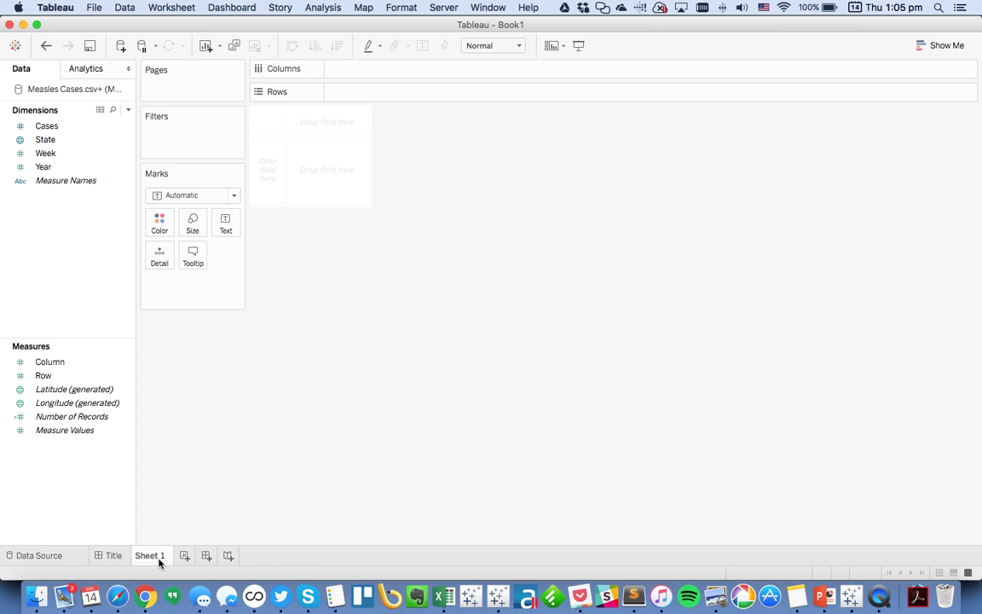
Make Column and Row dimensions and turn Cases into a measure
click(64, 364)
super+click(68, 376)
drag(62, 364, 73, 266)
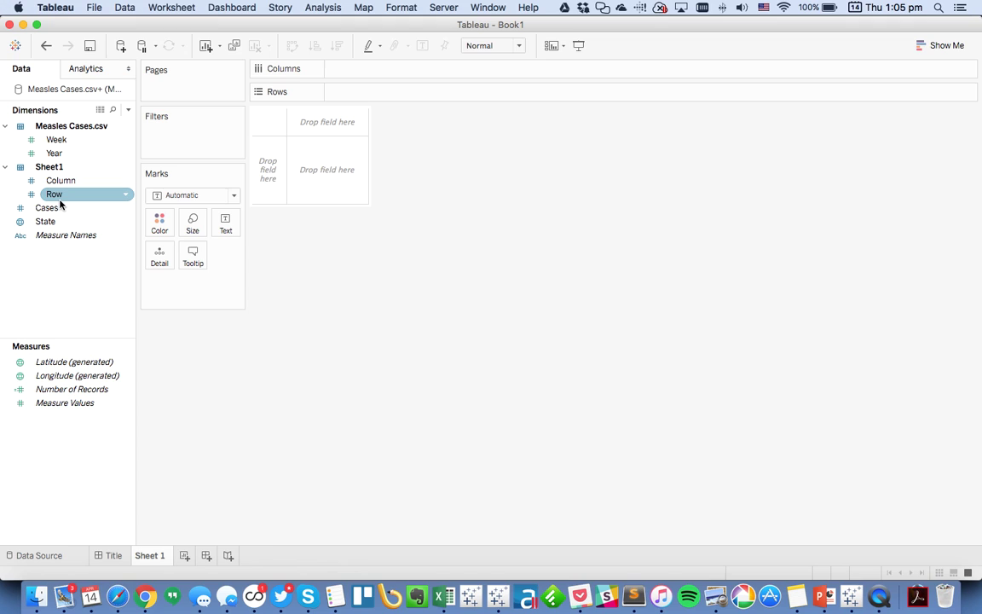
drag(61, 208, 62, 393)
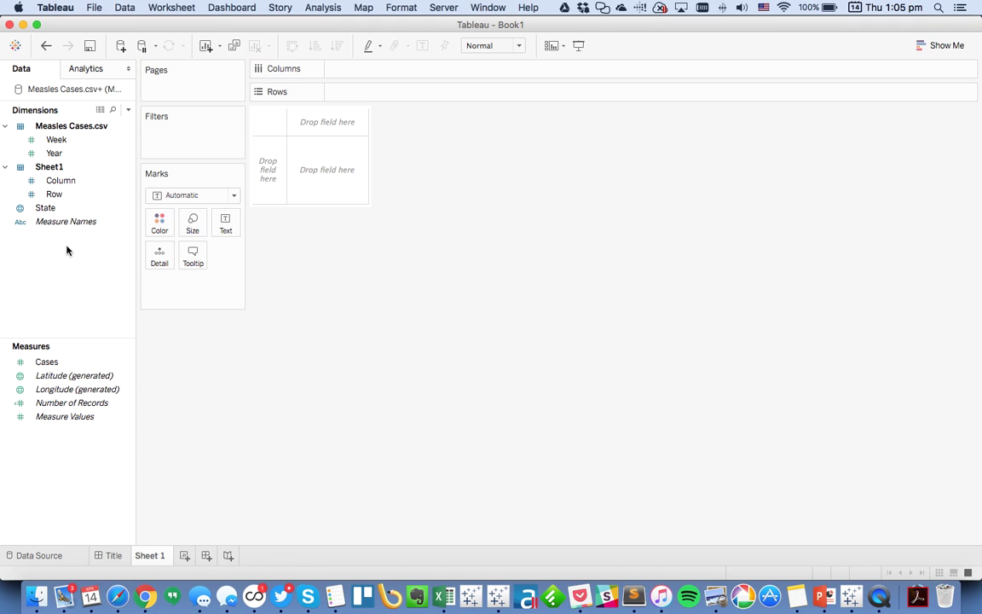
Convert the Year field to discrete
click(125, 154)
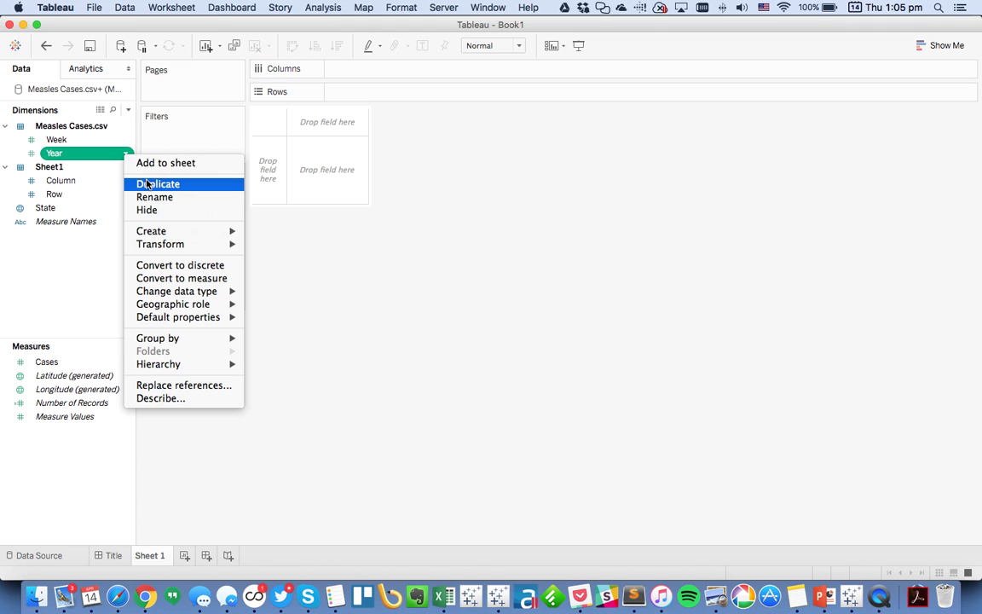
click(166, 265)
click(92, 284)
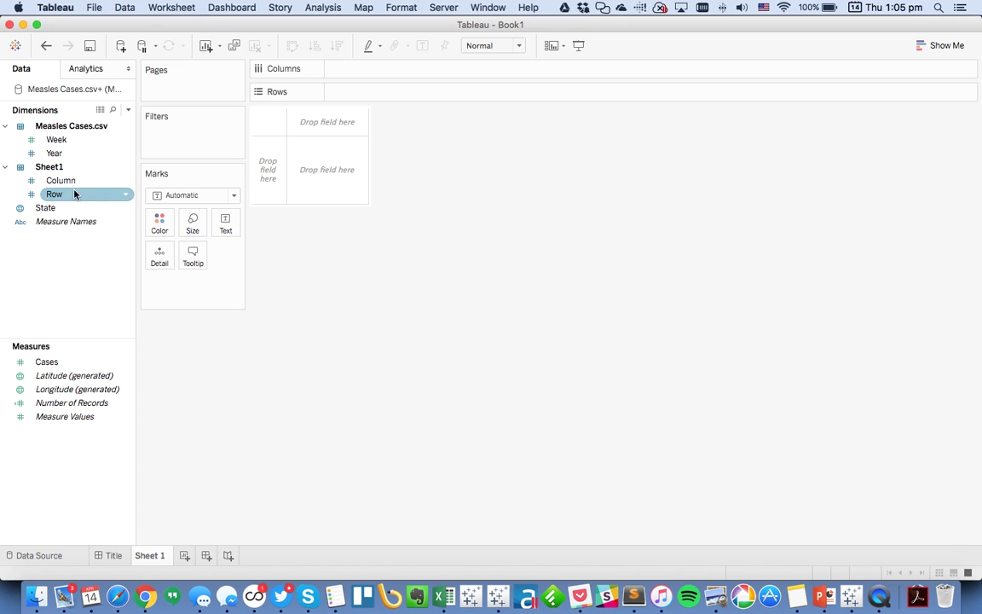
Build a crosstab with State on Rows, Year on Columns and SUM(Cases) shown as text
drag(62, 207, 260, 181)
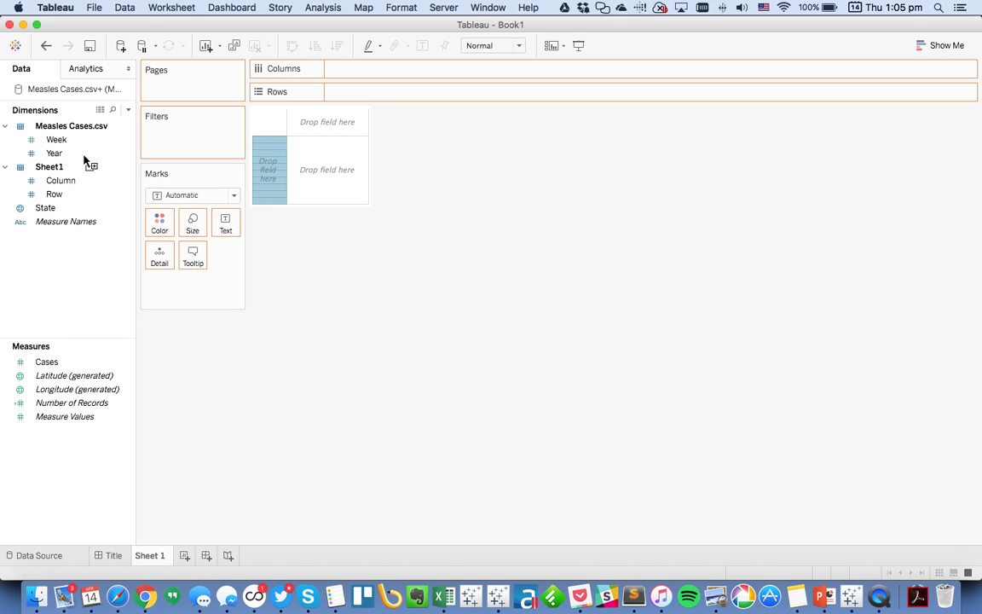
drag(75, 152, 395, 75)
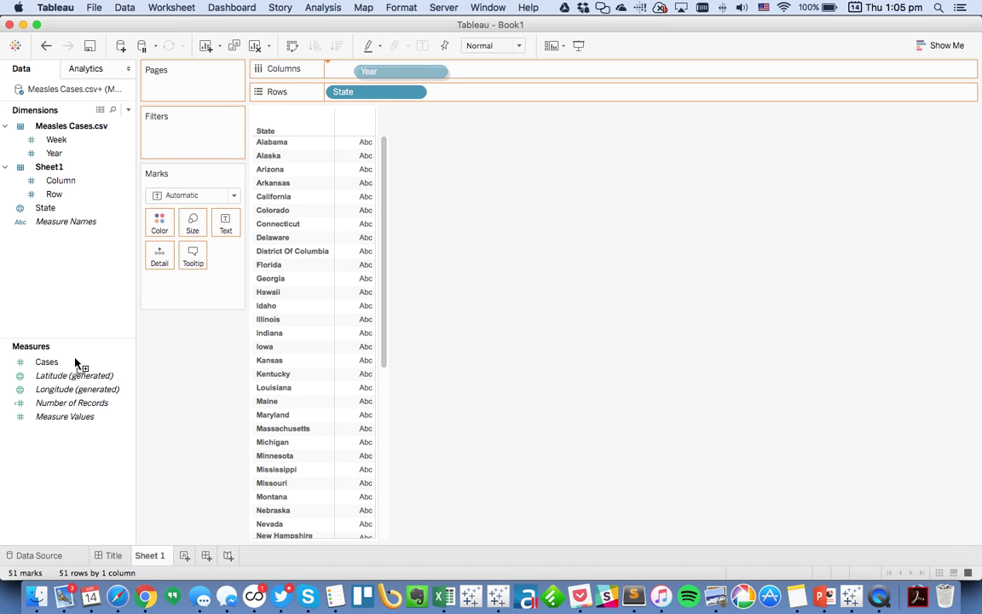
drag(49, 362, 165, 228)
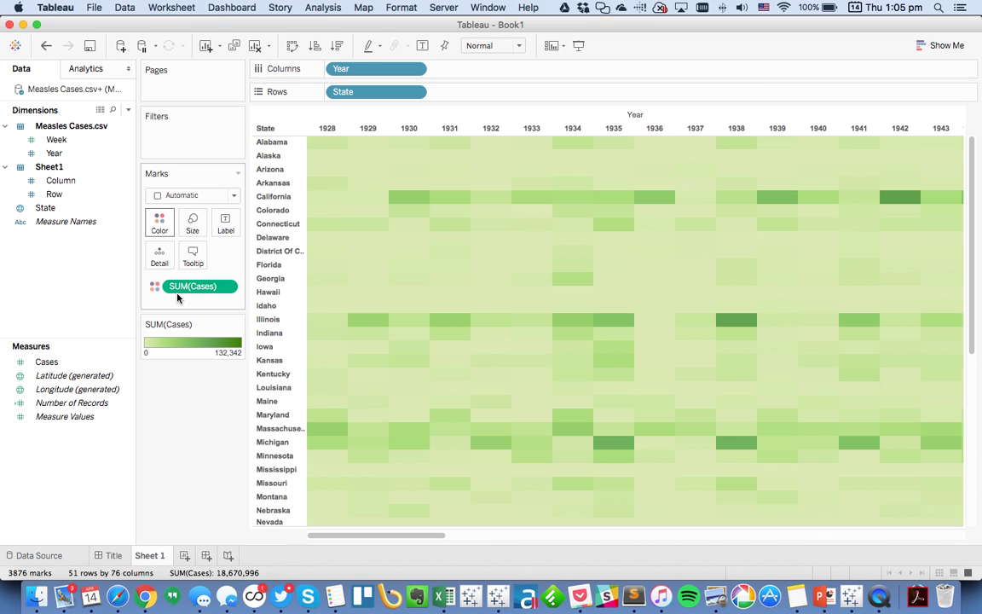
drag(176, 285, 226, 221)
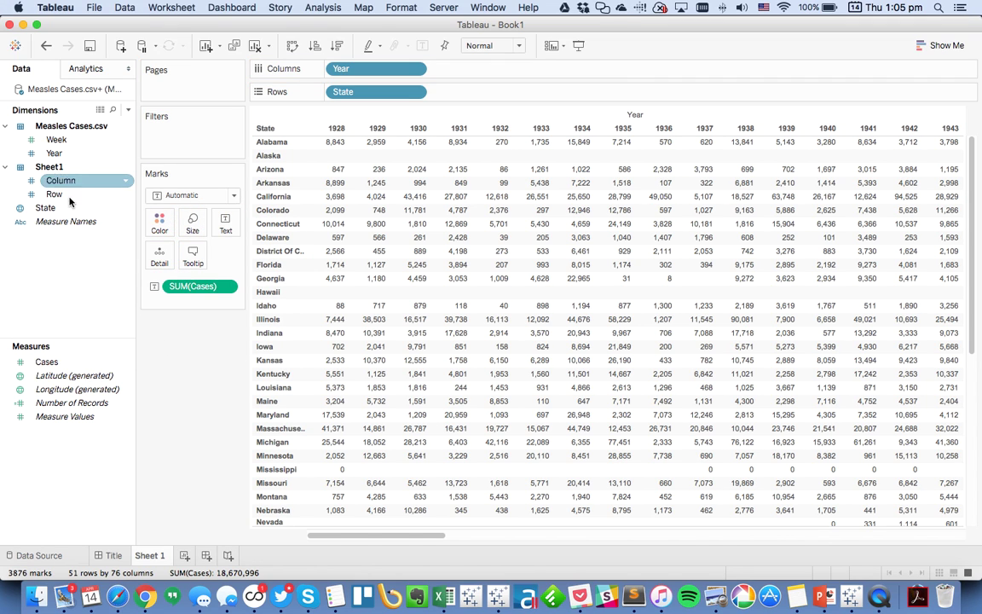
Add a State filter that excludes Alaska and Hawaii
drag(46, 207, 180, 154)
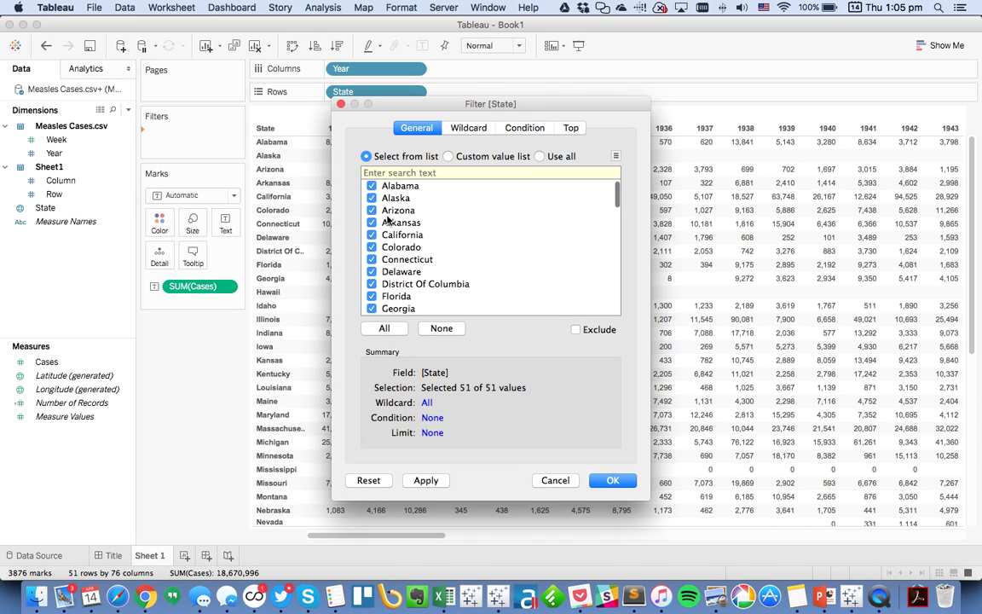
click(440, 328)
click(373, 197)
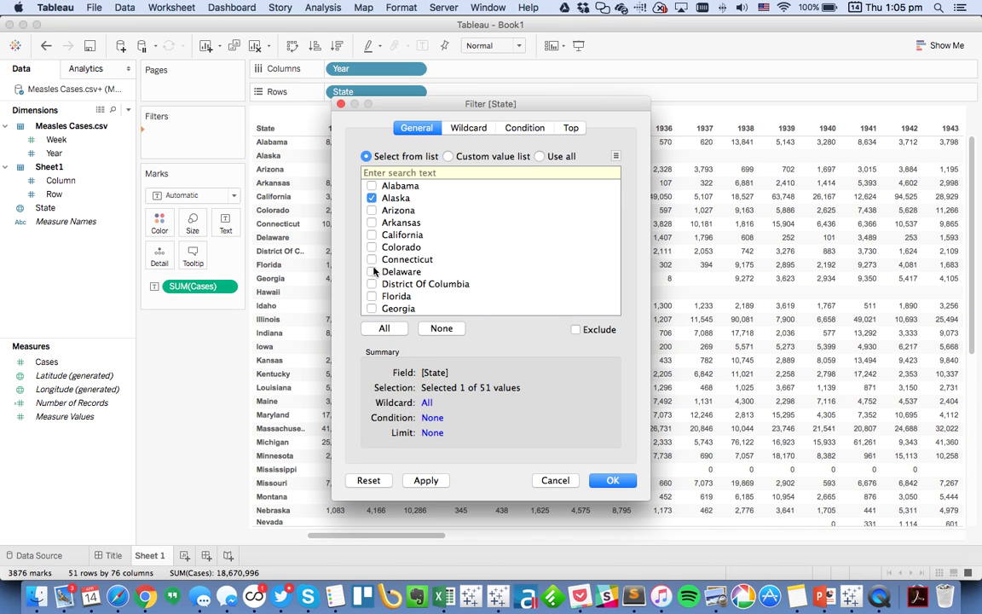
scroll(405, 277, down, 4)
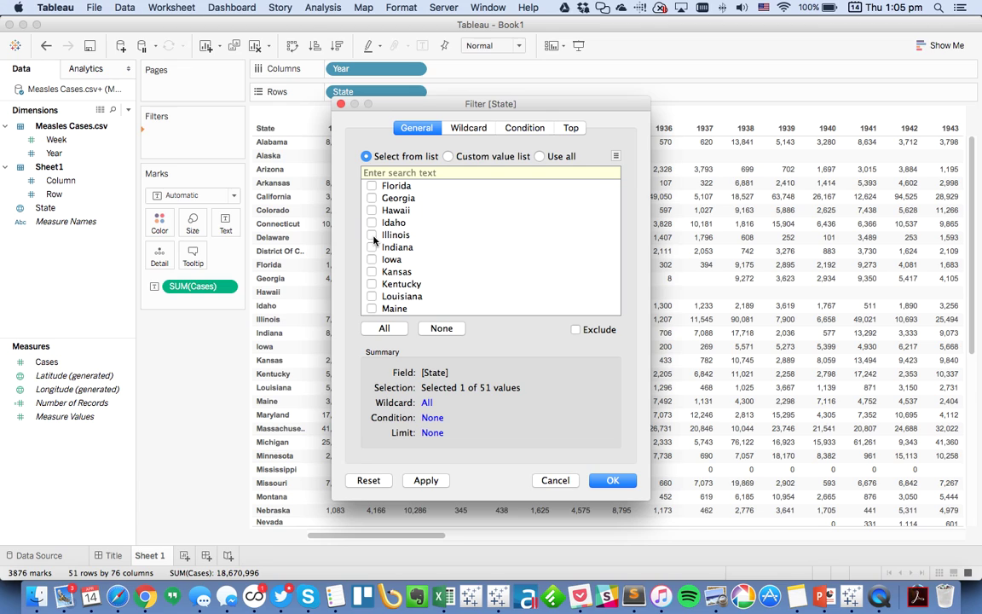
click(372, 211)
click(575, 329)
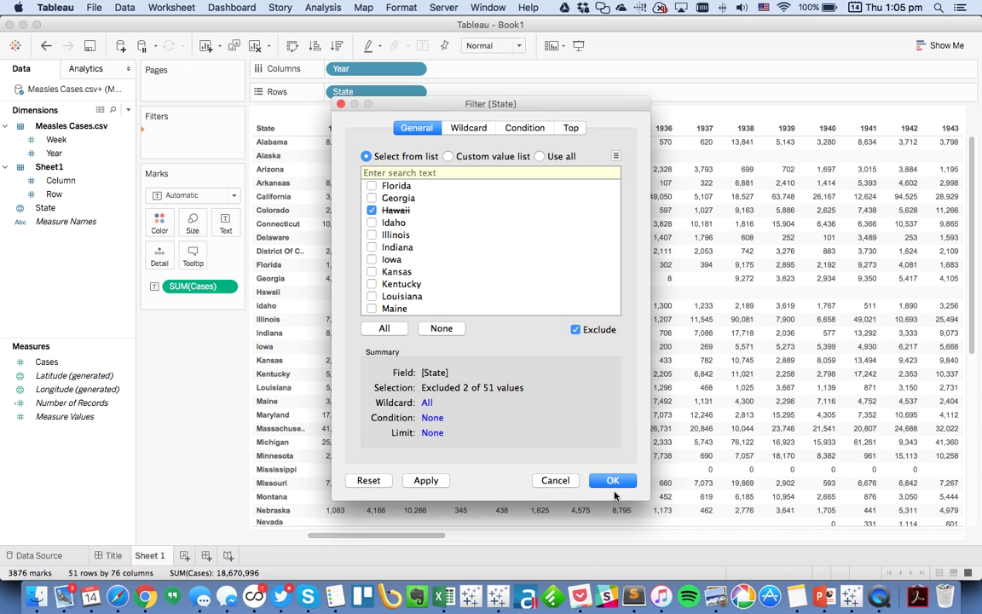
key(Return)
Apply the State filter to all related data sources
click(230, 134)
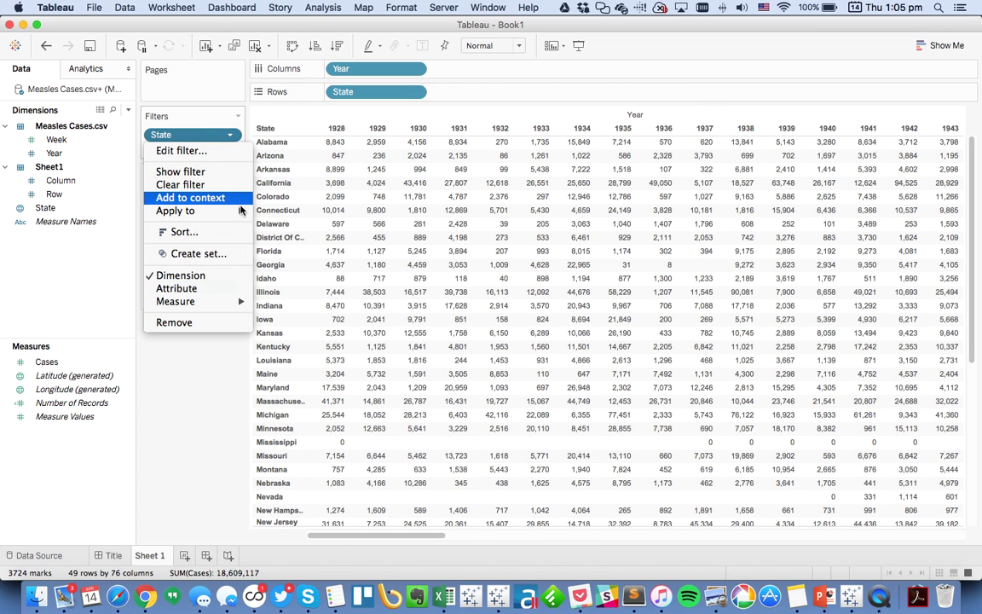
mouse_move(196, 211)
click(301, 215)
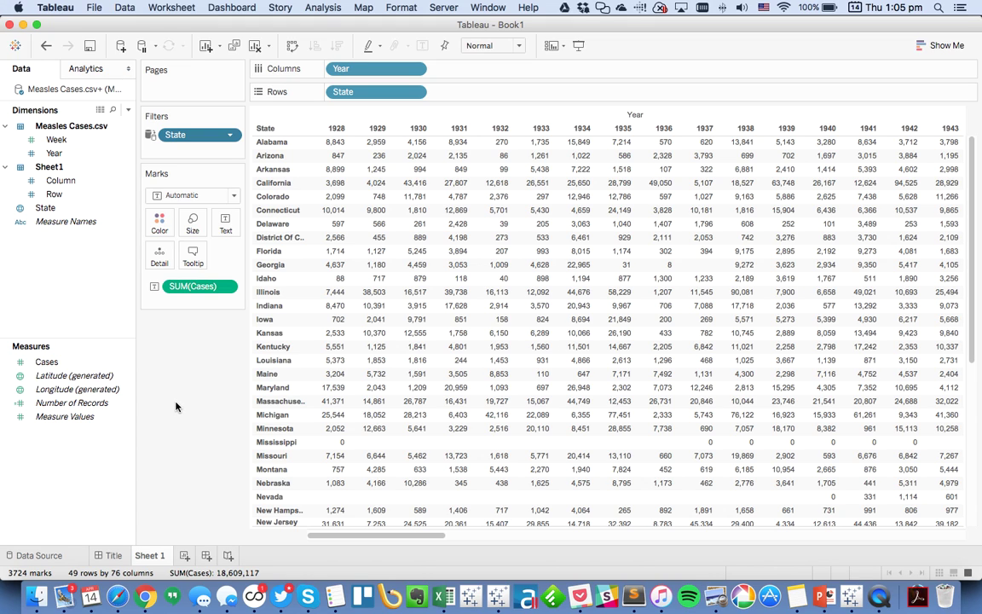
Filter SUM(Cases) to values of at least 1
drag(51, 361, 195, 162)
double_click(429, 220)
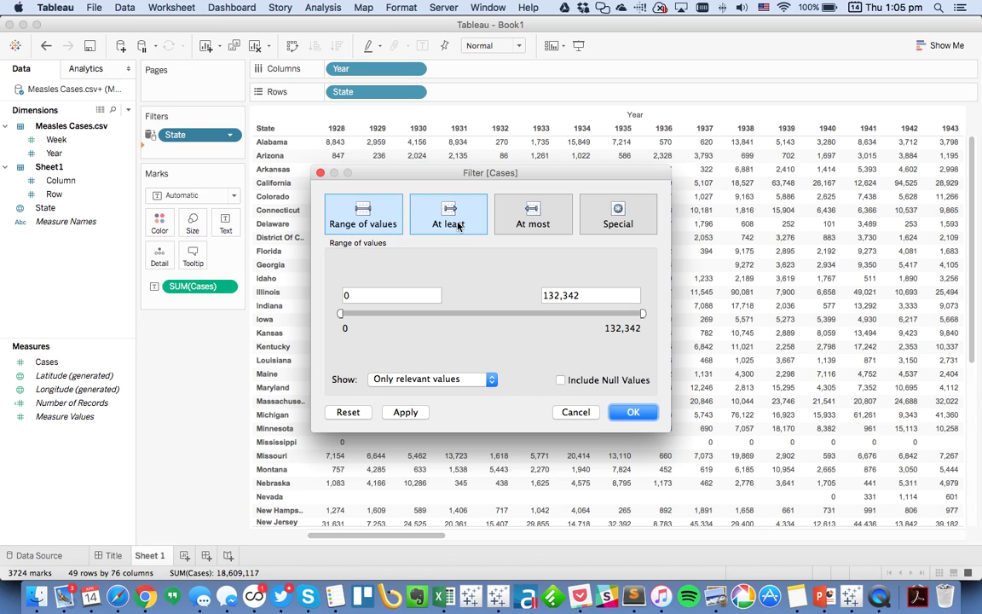
click(458, 225)
double_click(367, 296)
text(1)
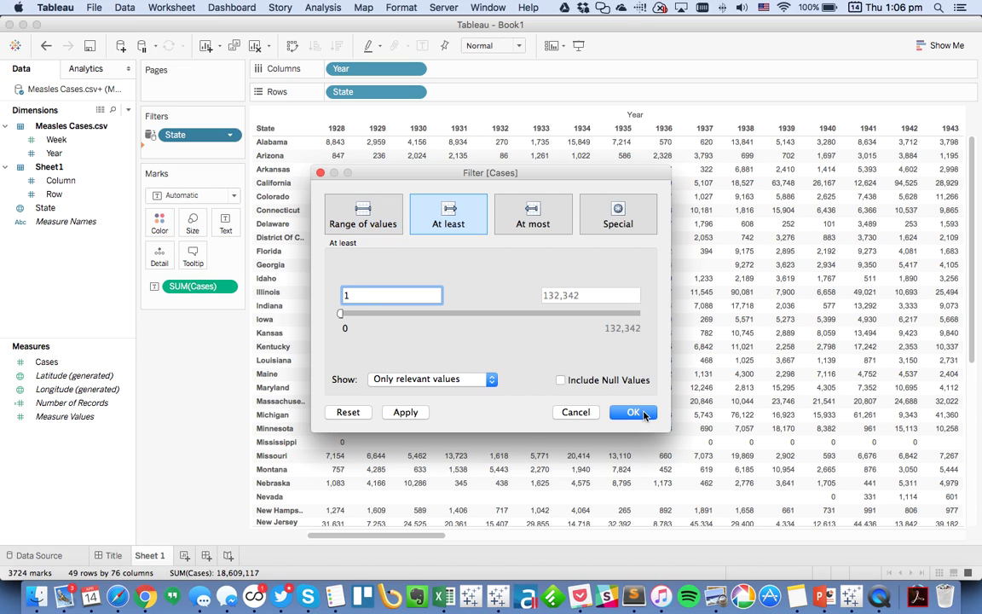
click(633, 412)
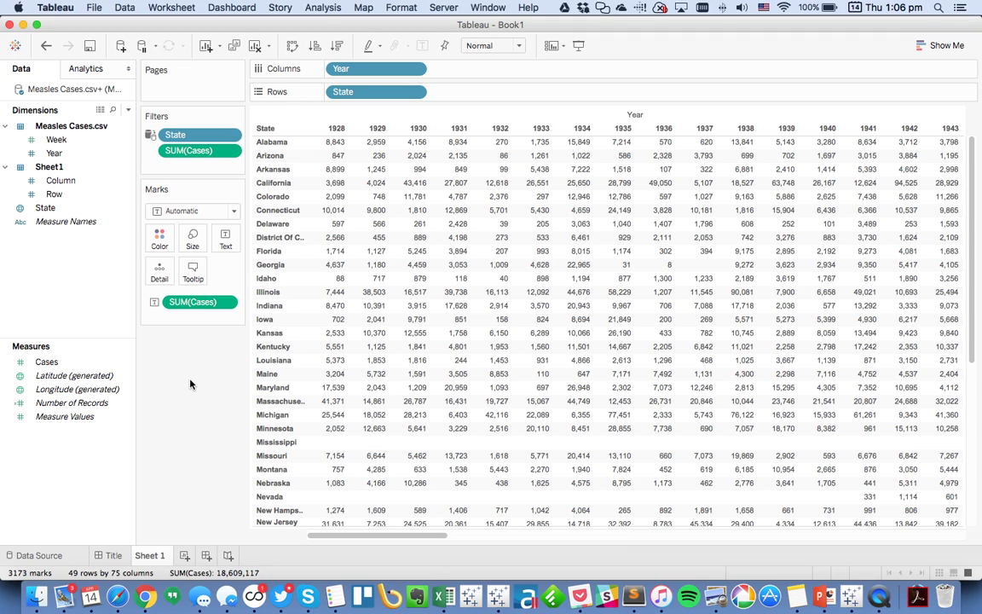
Rename the worksheet to Table
double_click(146, 555)
text(Table)
key(Return)
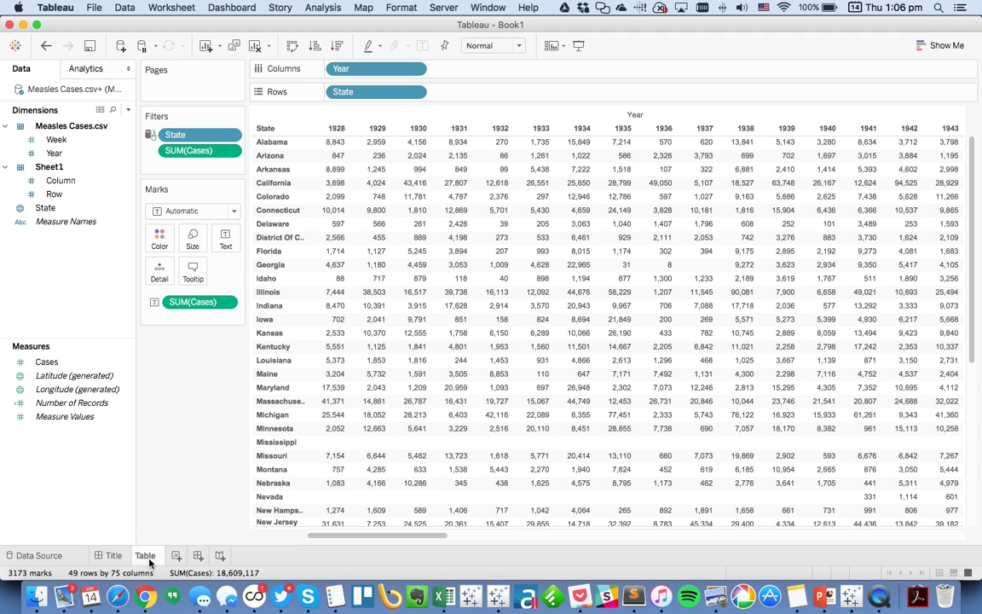
Duplicate the Table sheet and move SUM(Cases) from Text to Color for a green heatmap
right_click(149, 555)
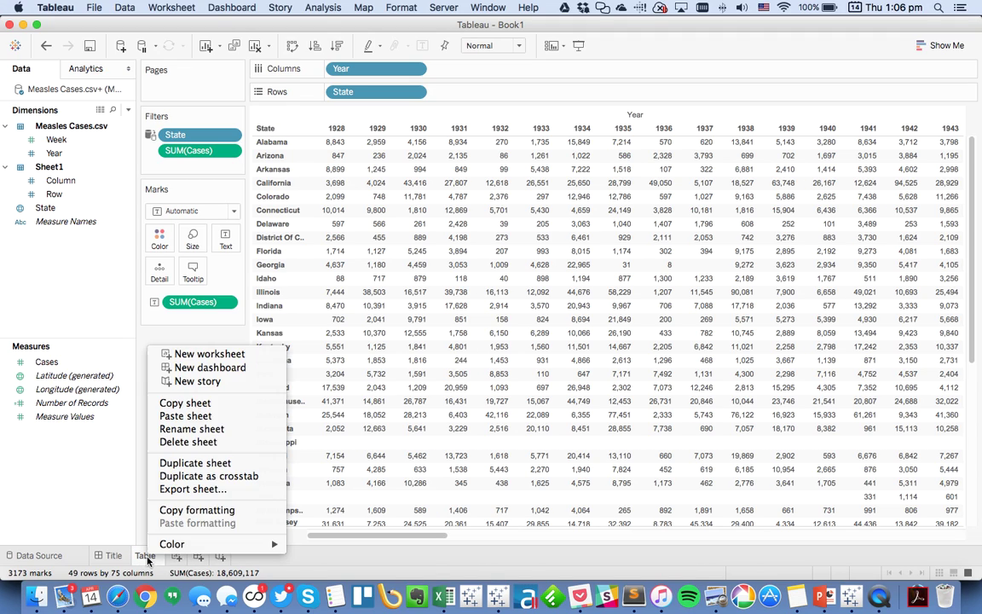
click(194, 462)
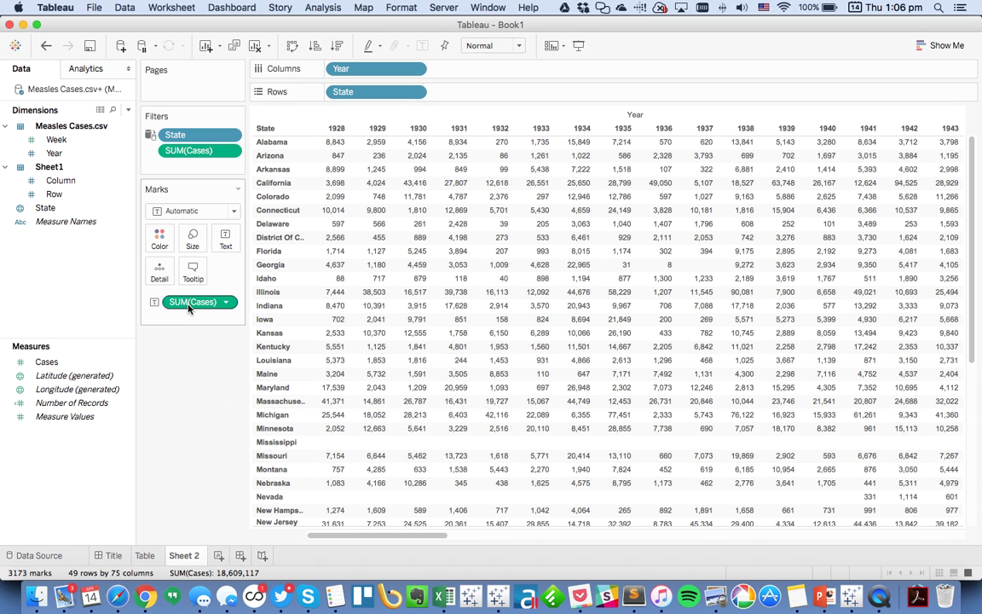
drag(188, 308, 159, 241)
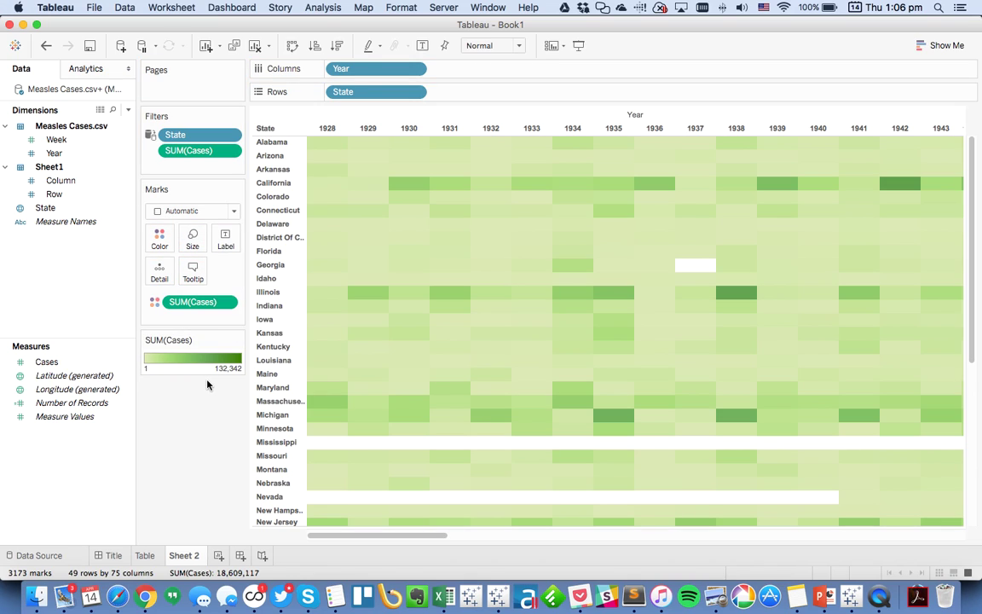
click(62, 364)
right_click(62, 364)
Set Cases colours to reversed Orange-Blue Diverging with end 4,000 and centre 500
mouse_move(153, 258)
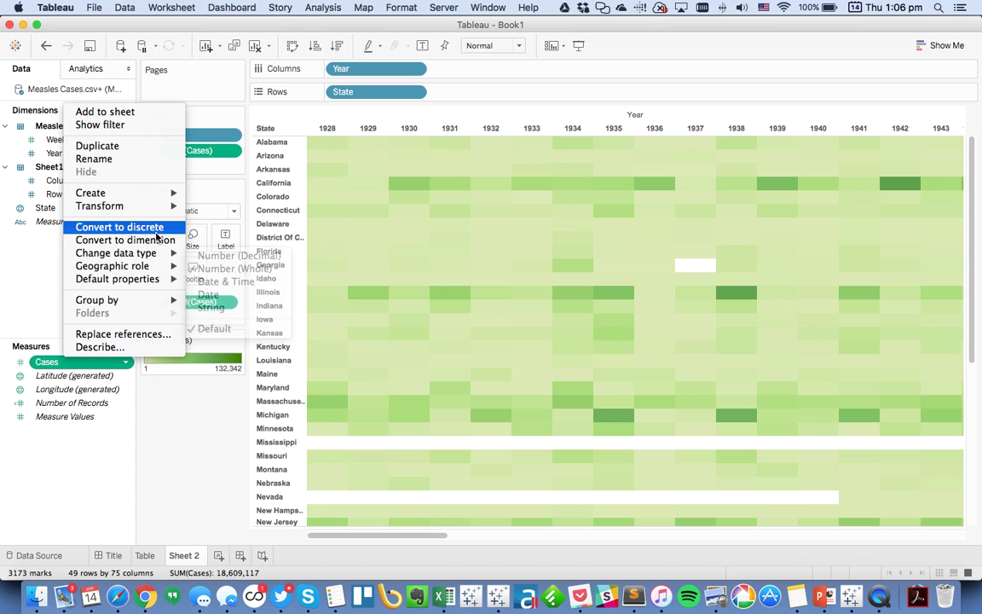
mouse_move(159, 281)
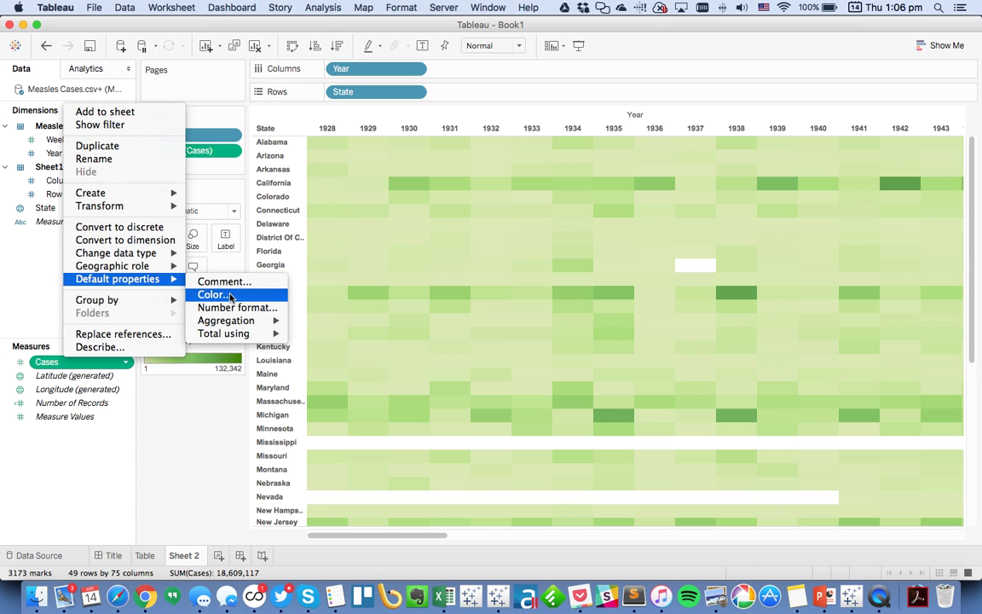
click(214, 294)
click(422, 227)
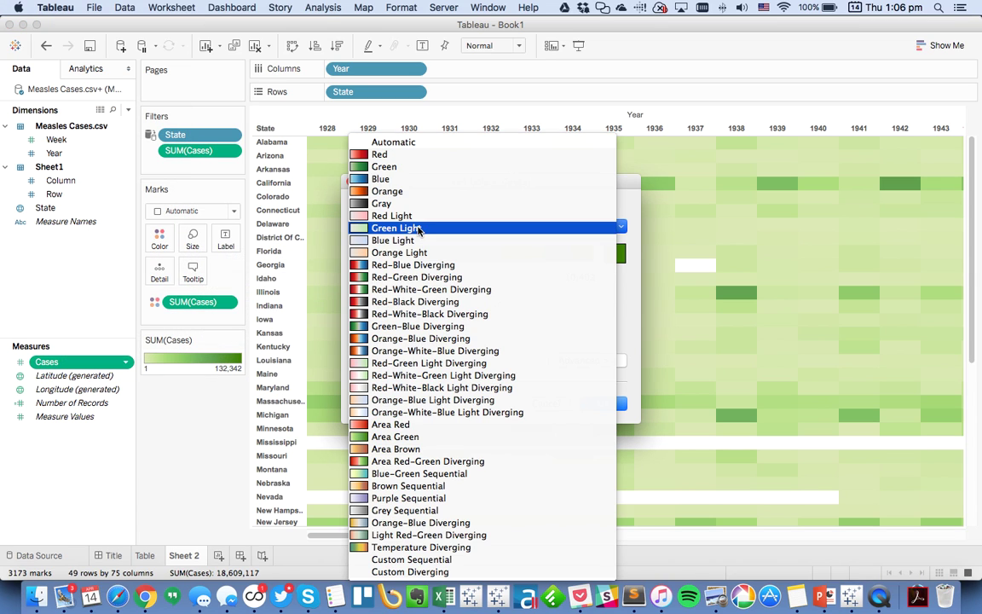
click(428, 339)
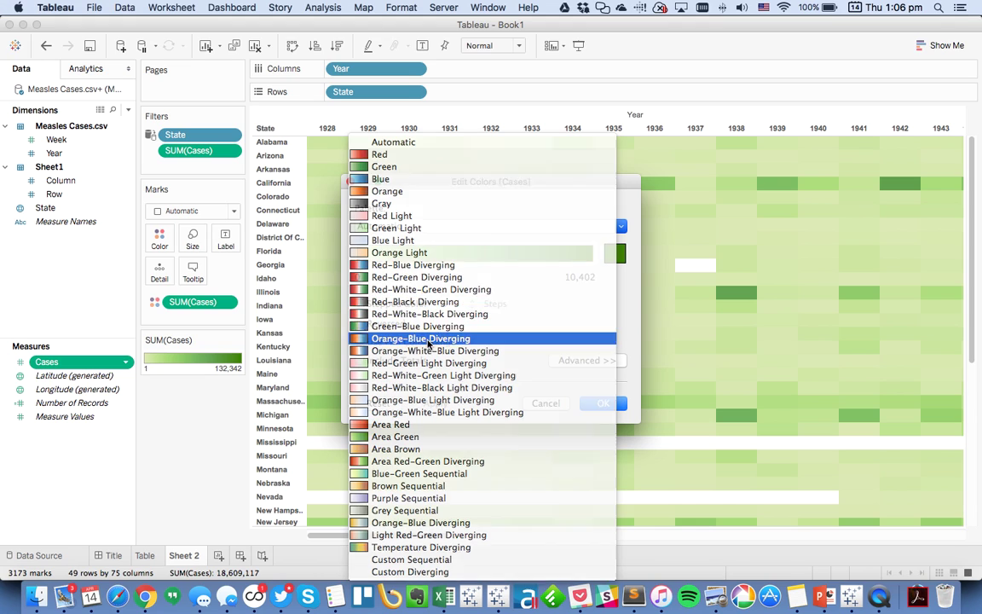
click(385, 324)
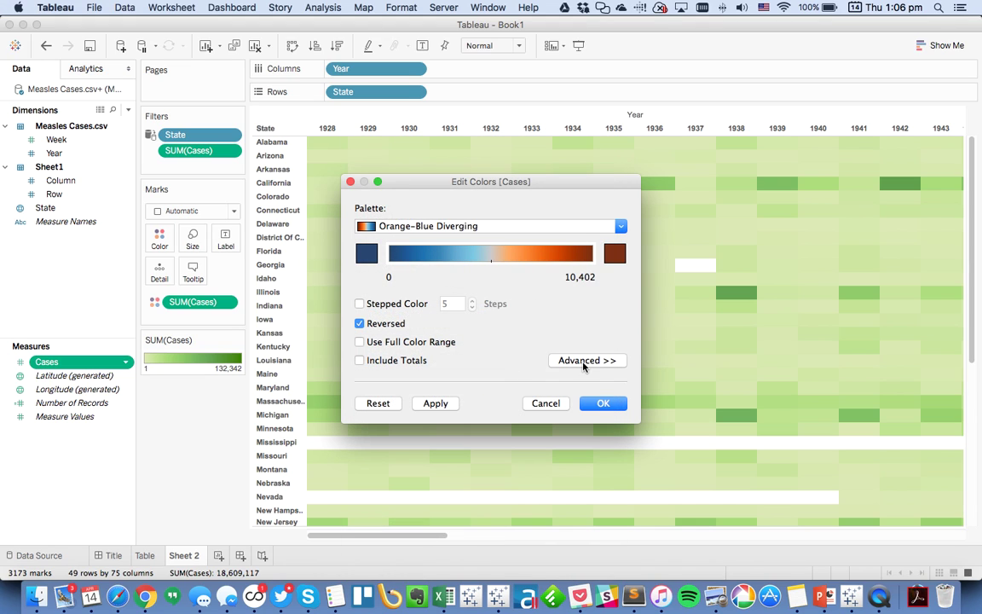
click(576, 362)
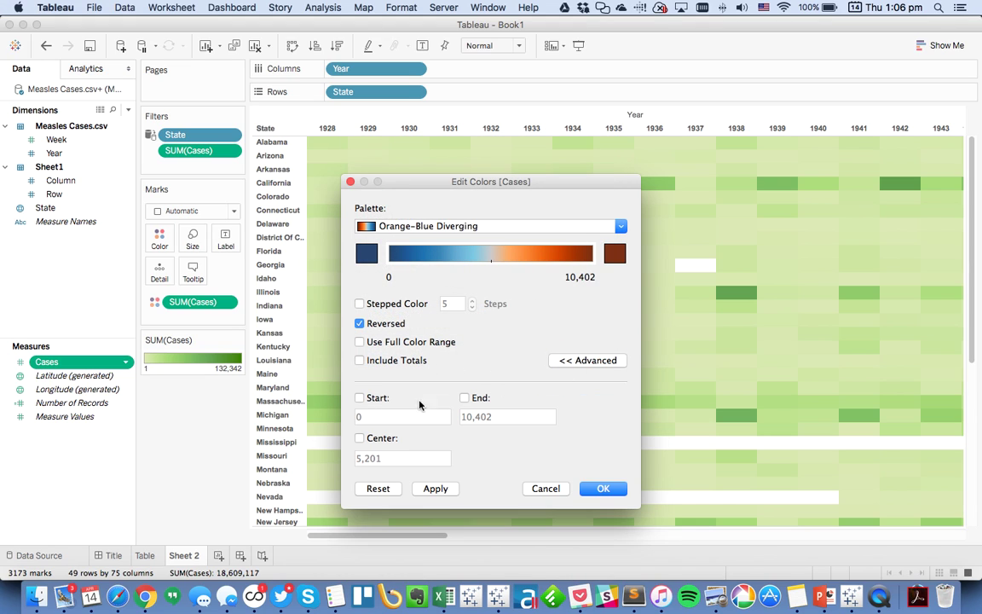
click(464, 398)
text(4k)
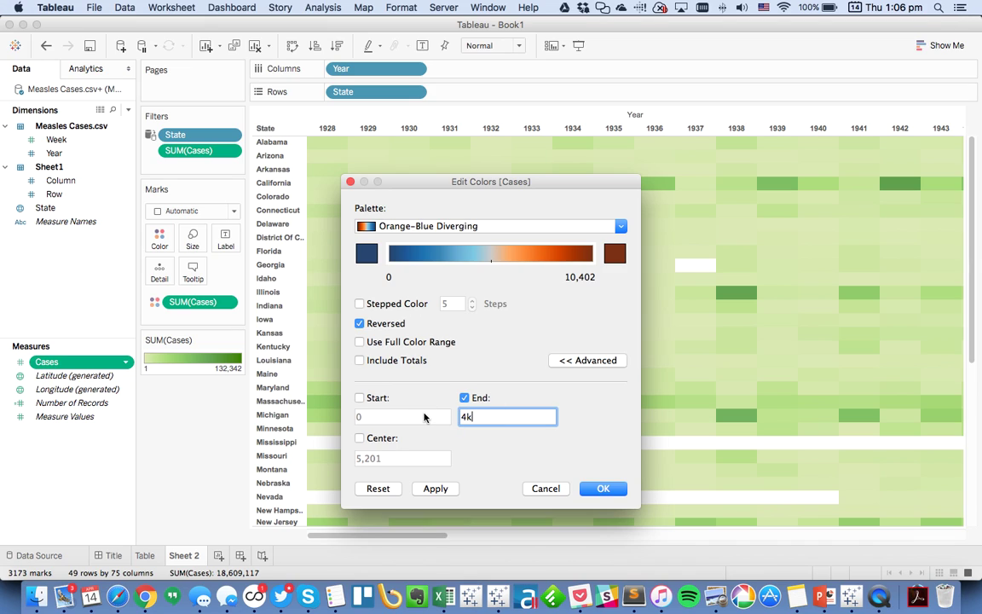
click(373, 440)
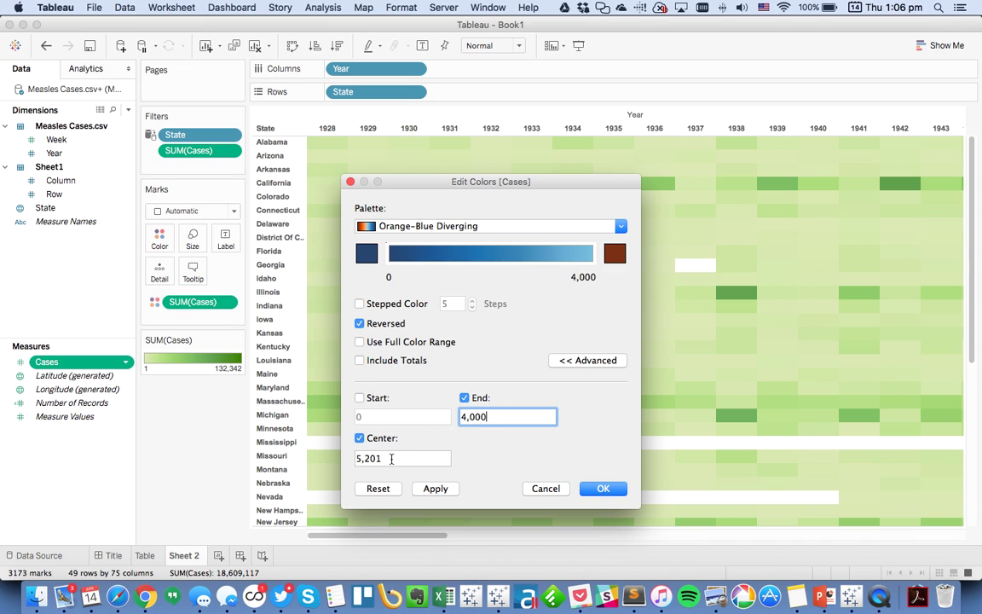
double_click(391, 459)
text(500)
key(Tab)
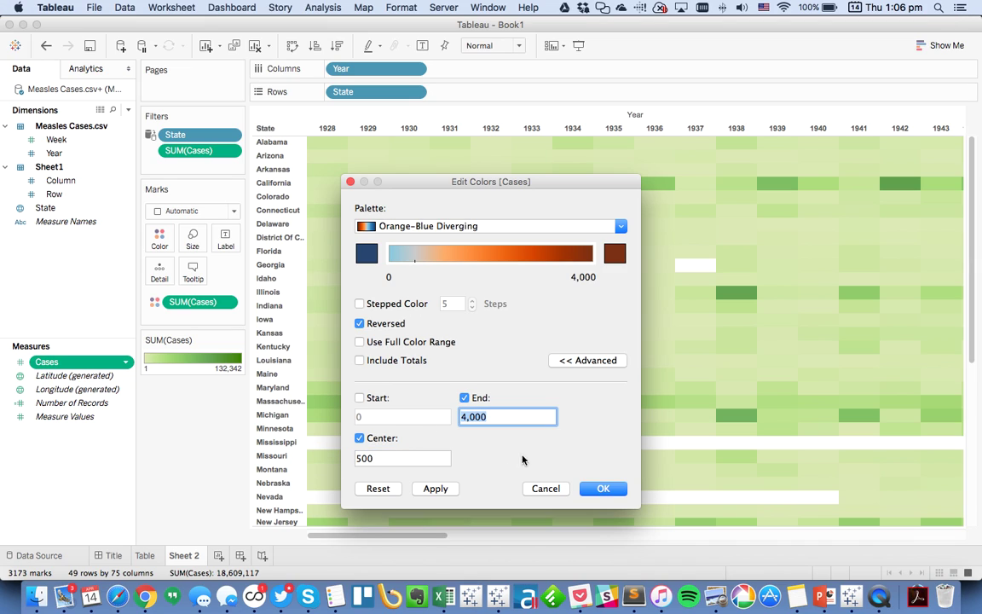
click(603, 489)
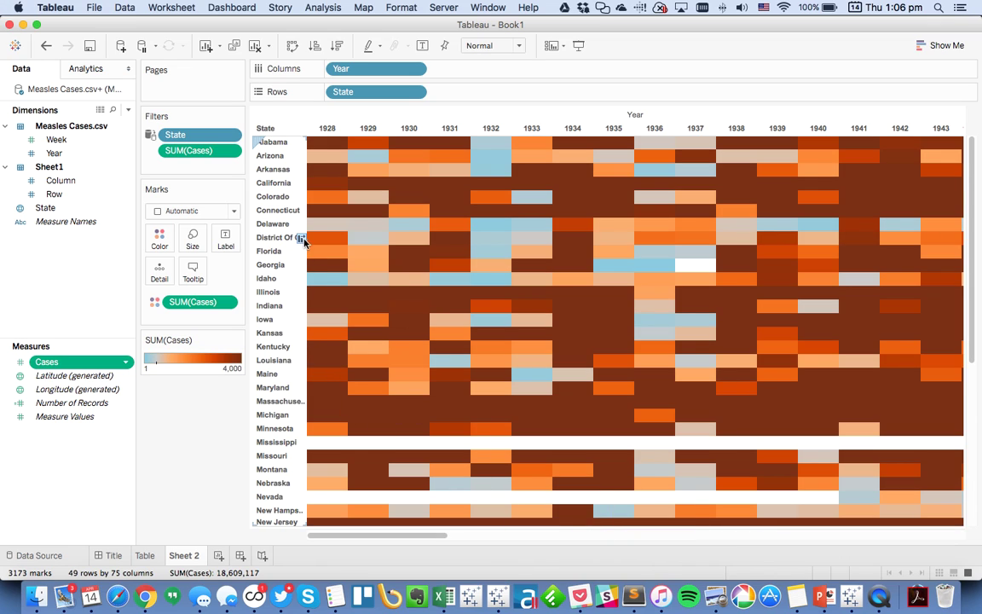
Give the heatmap white cell borders, fit it to Entire view, then return to Table
click(160, 241)
click(210, 353)
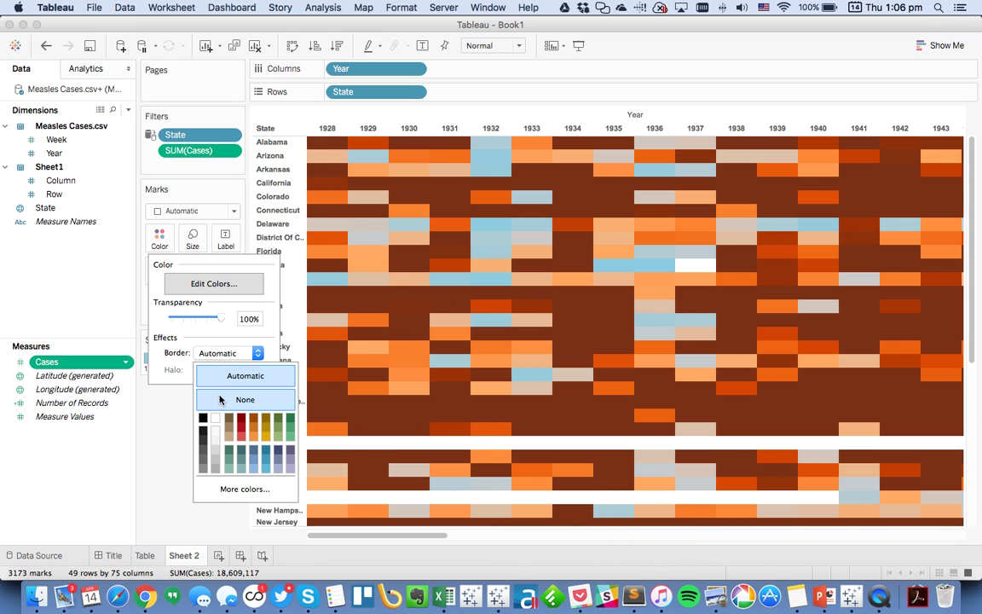
click(215, 420)
click(168, 431)
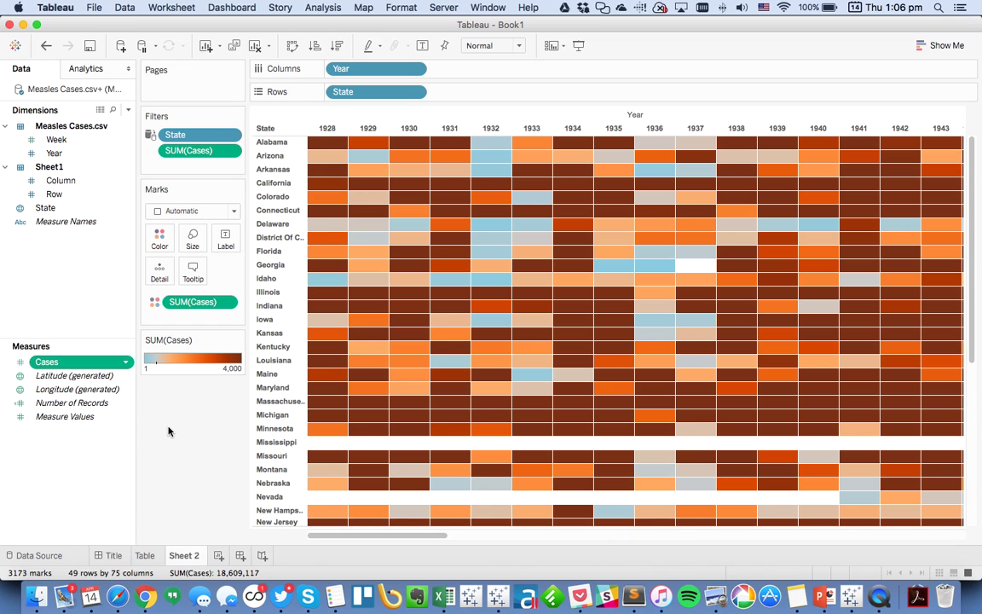
click(490, 45)
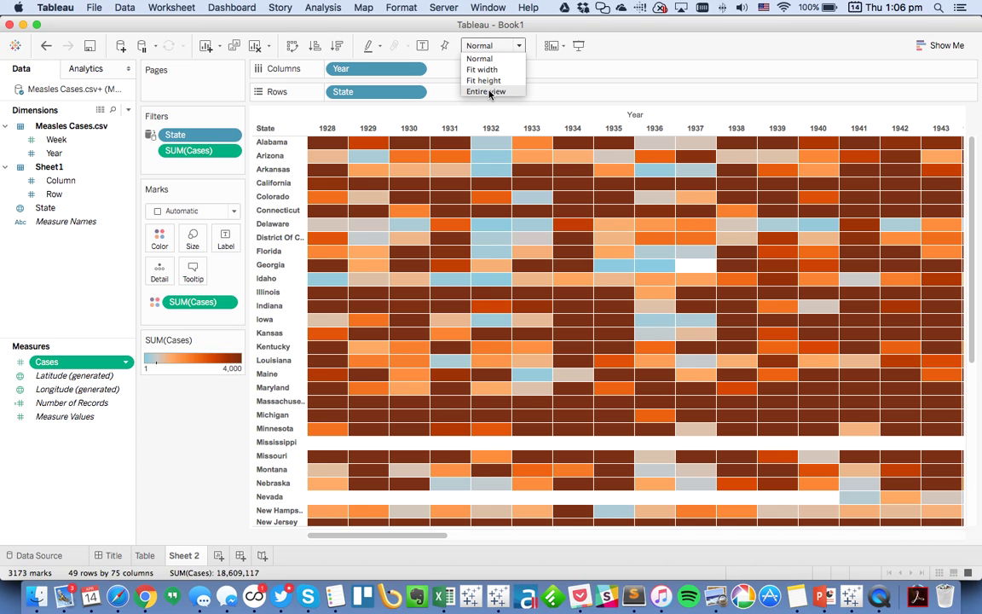
click(486, 91)
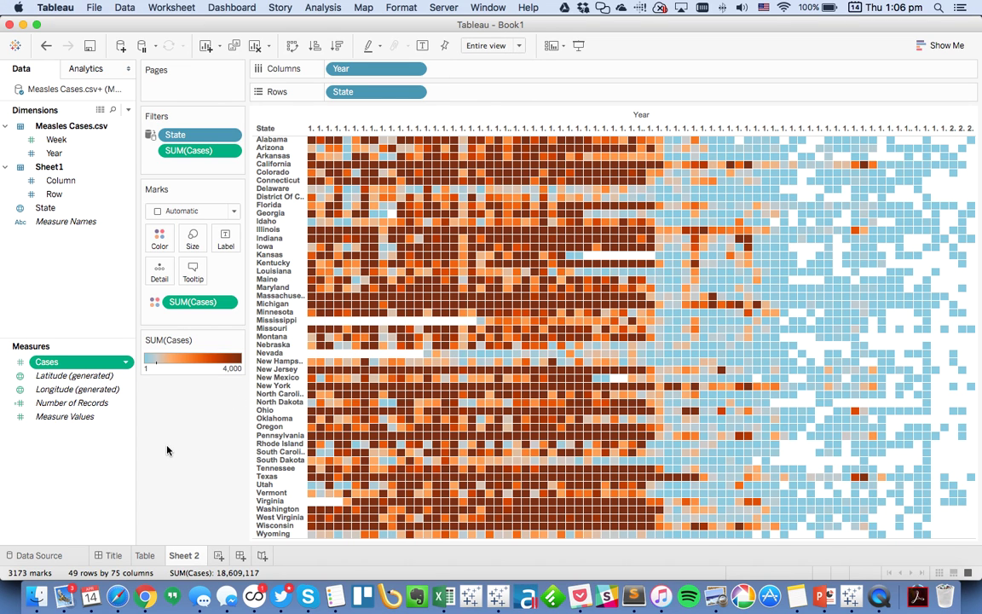
click(143, 555)
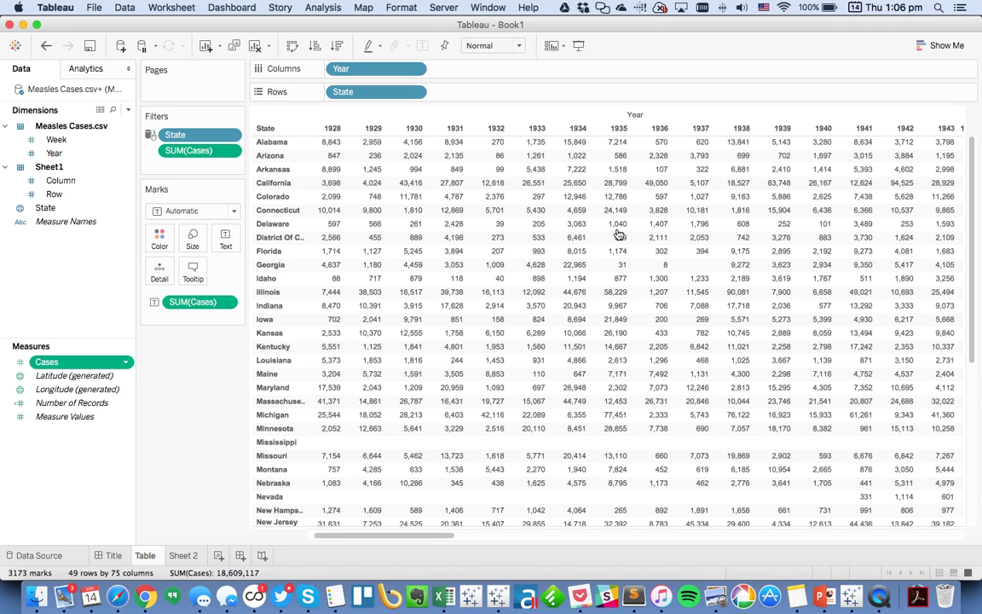
scroll(618, 234, right, 5)
scroll(618, 235, right, 15)
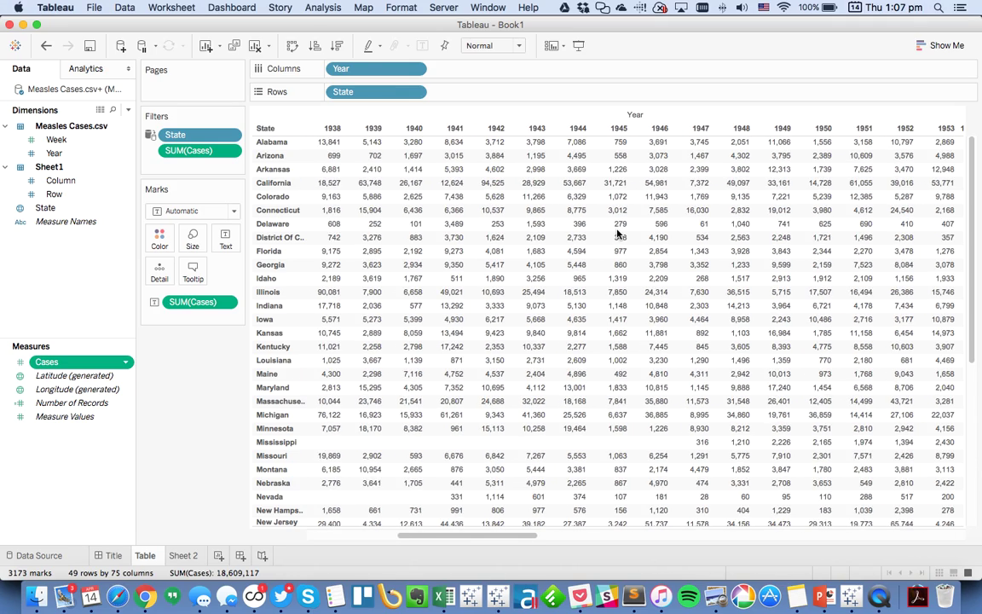
scroll(618, 236, right, 20)
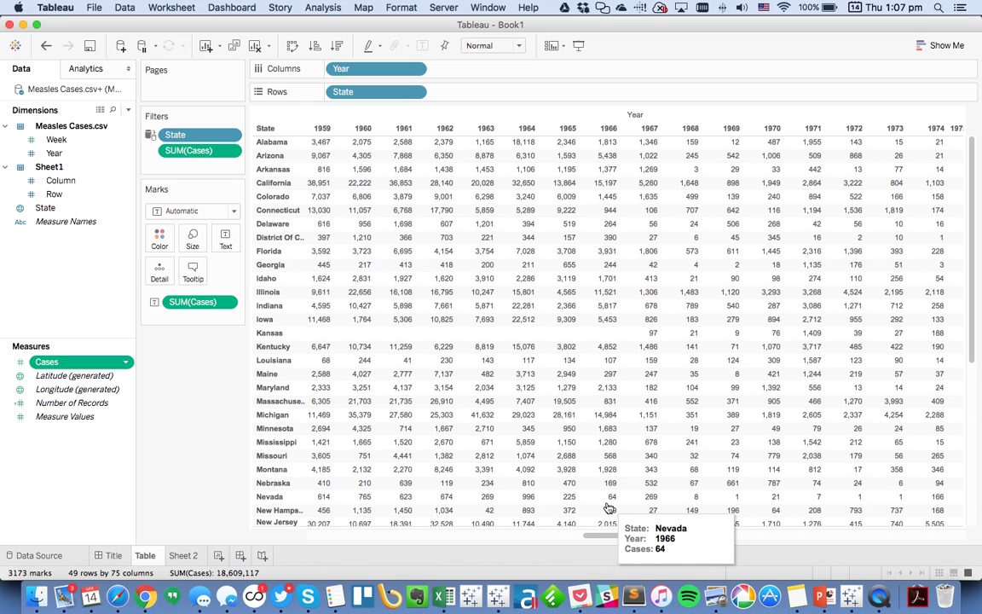
click(184, 556)
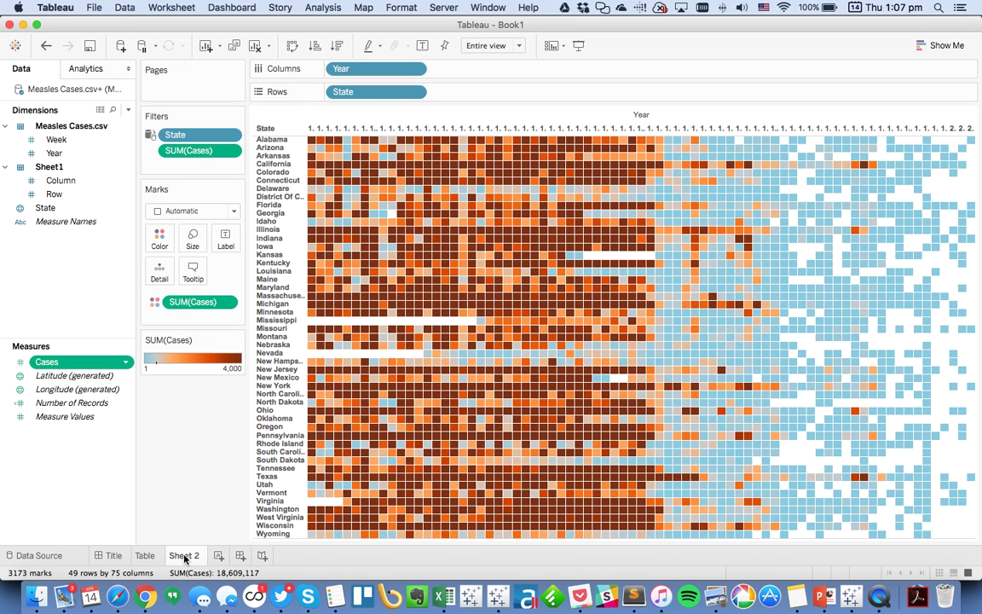
mouse_move(187, 558)
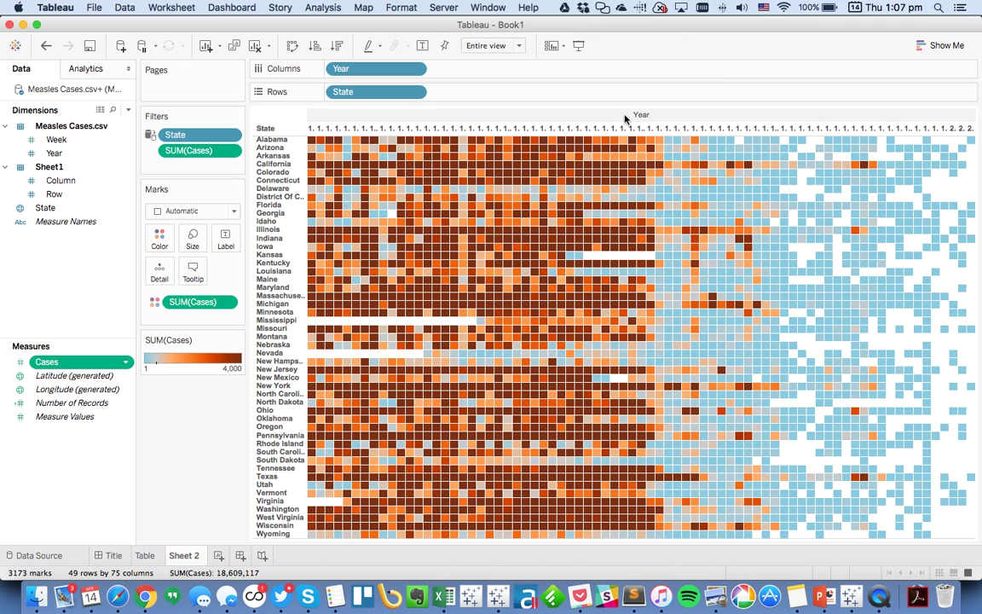
Make Year continuous, switch the Marks type to Square, and enlarge the squares into a dense grid
click(415, 70)
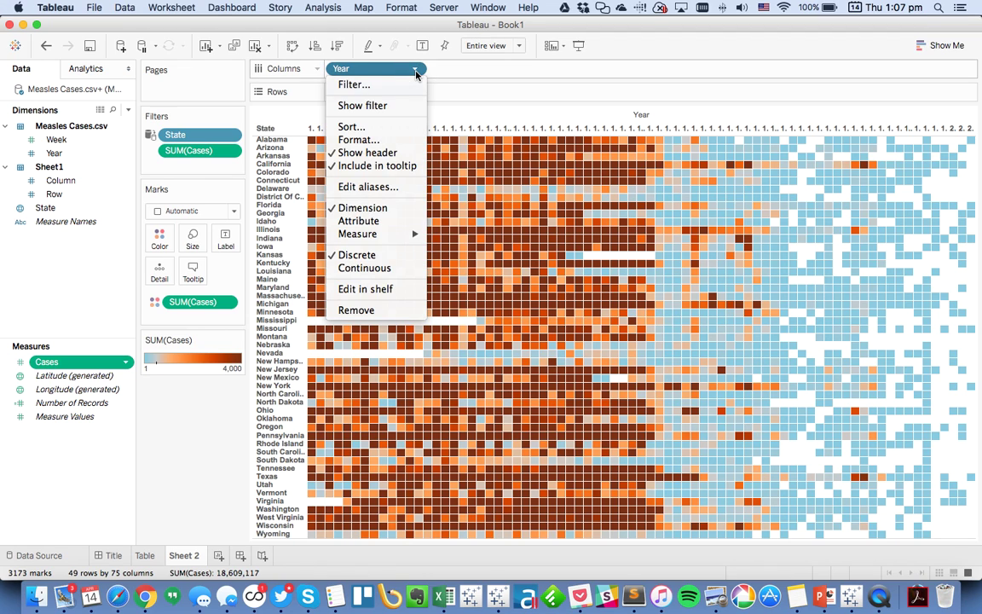
click(397, 267)
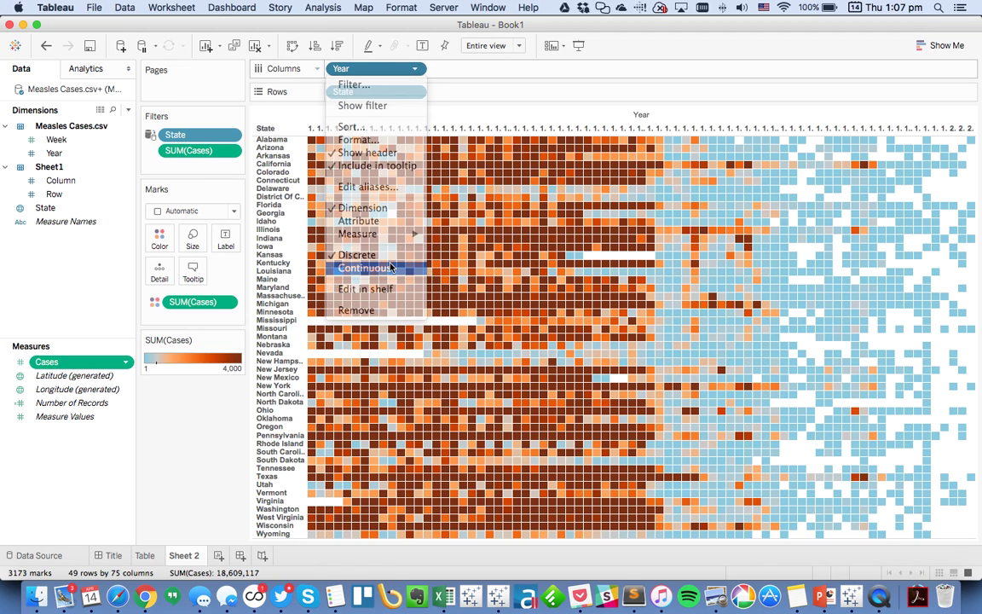
click(192, 211)
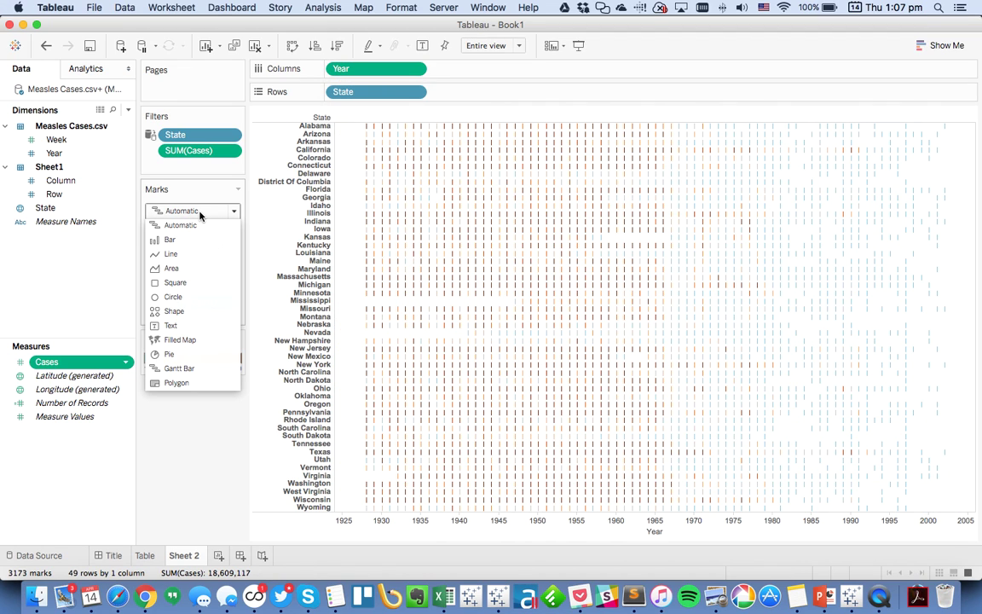
click(191, 282)
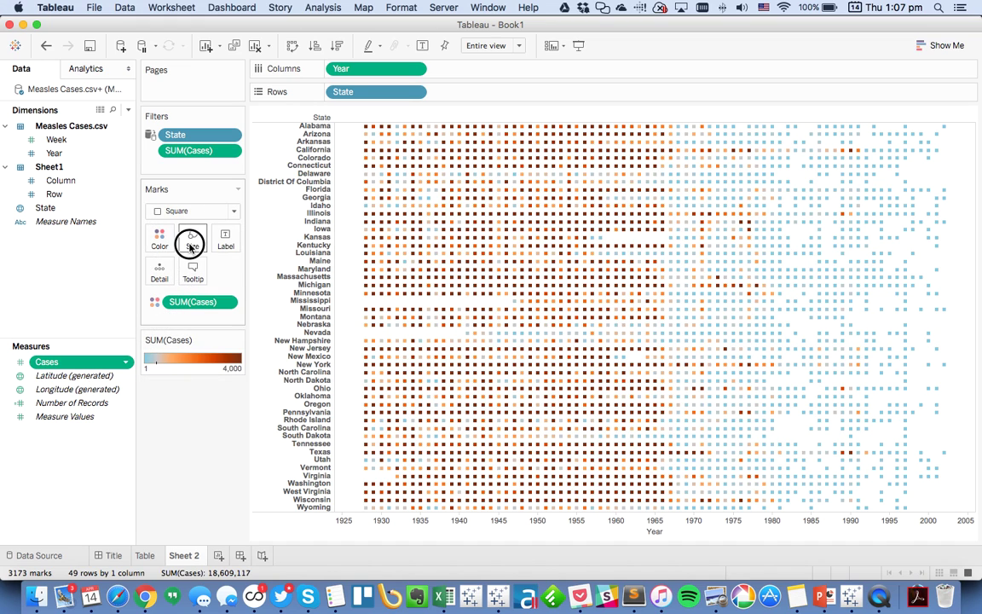
click(192, 243)
drag(221, 274, 249, 277)
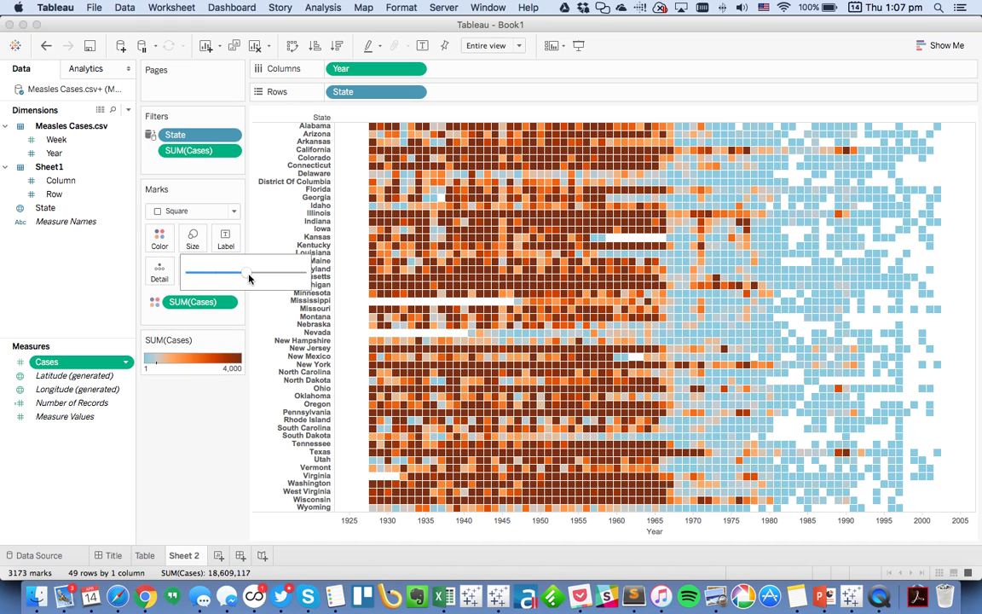
click(190, 485)
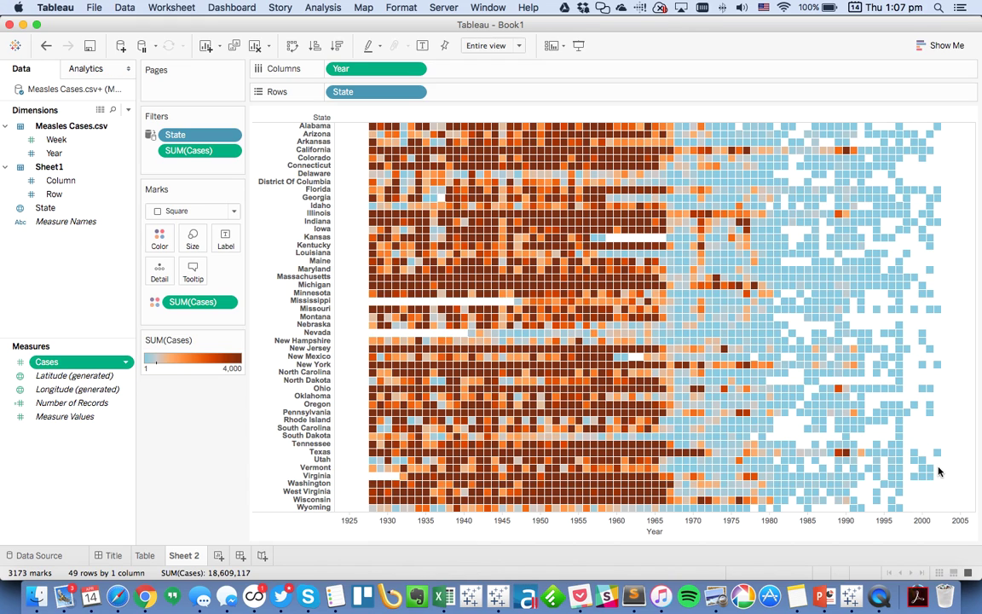
Fix the Year axis range from 1927 to 2004
double_click(491, 526)
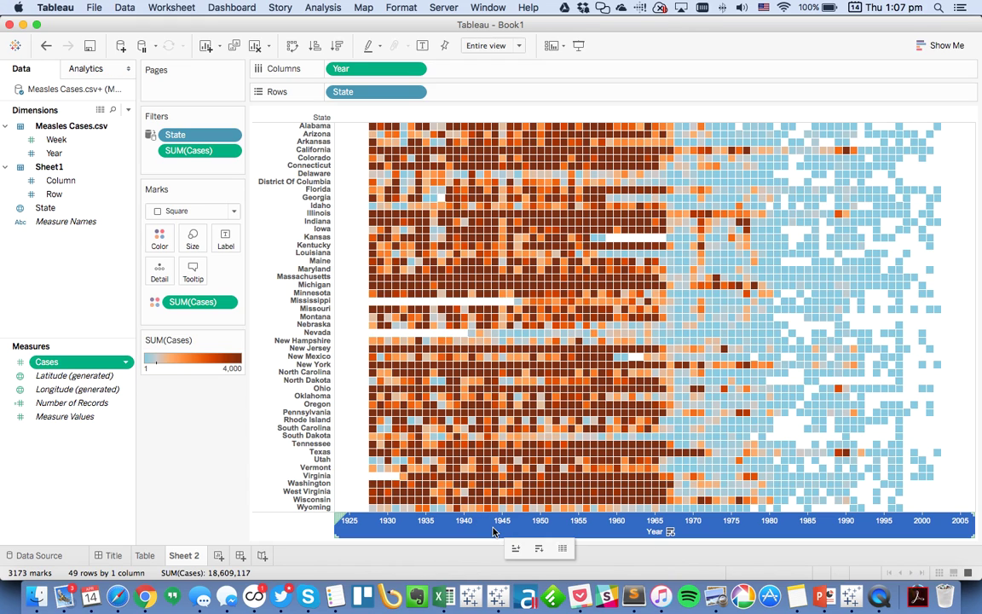
click(342, 221)
click(396, 259)
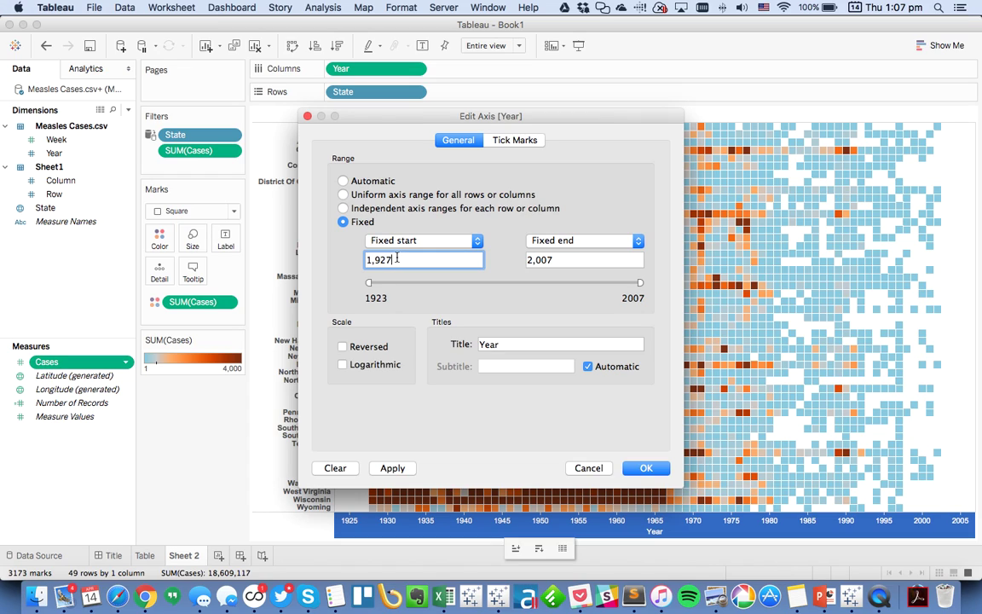
key(Tab)
text(2004)
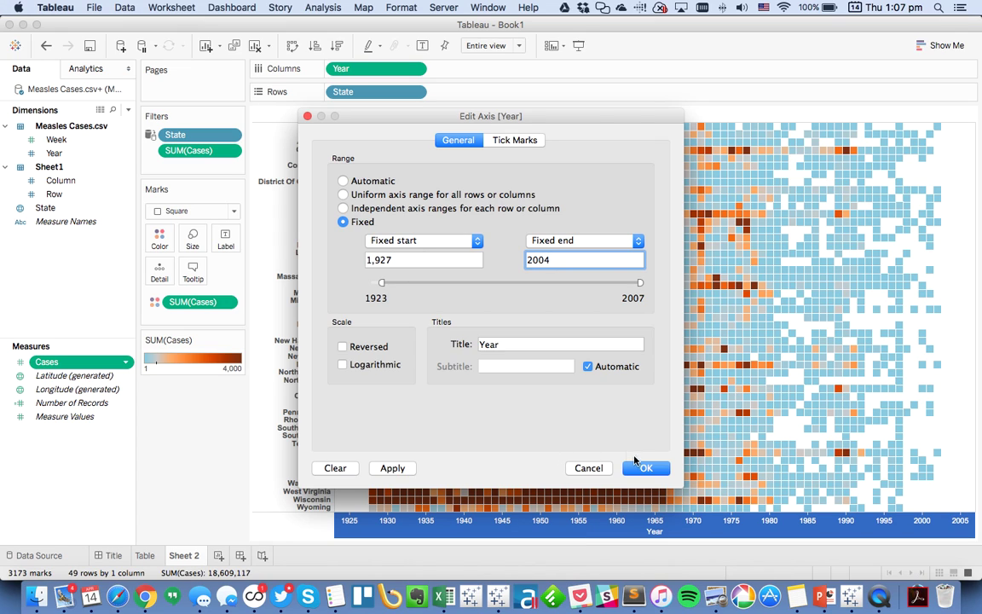
click(641, 466)
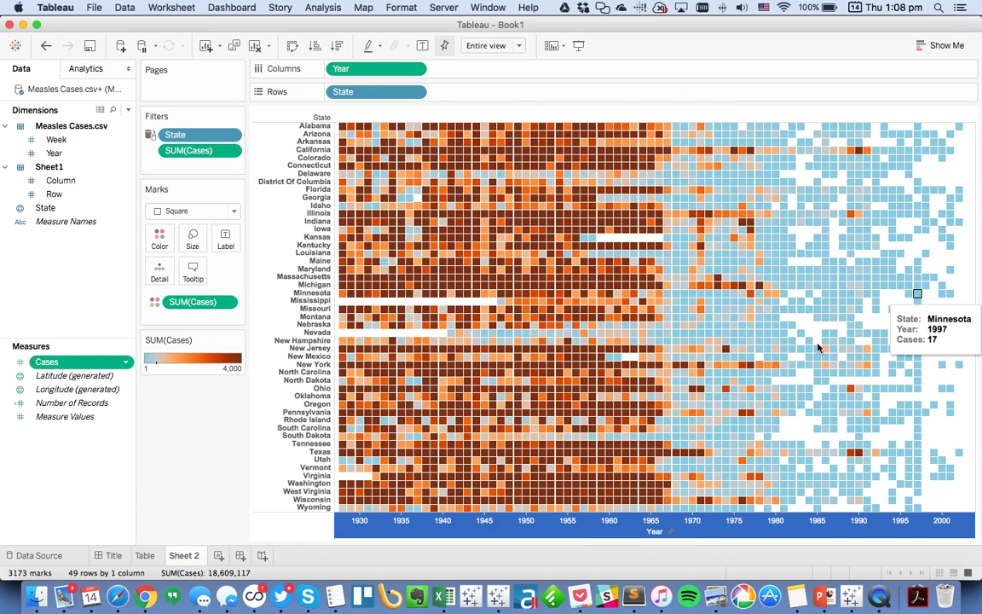
Clear the 'Year' title from the axis
double_click(435, 527)
double_click(510, 343)
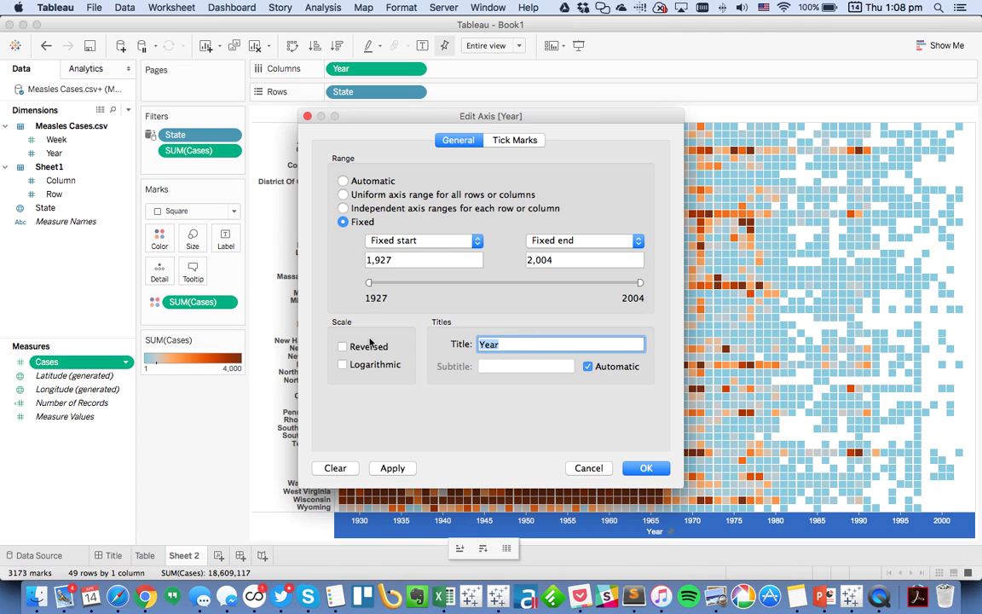
key(BackSpace)
click(648, 468)
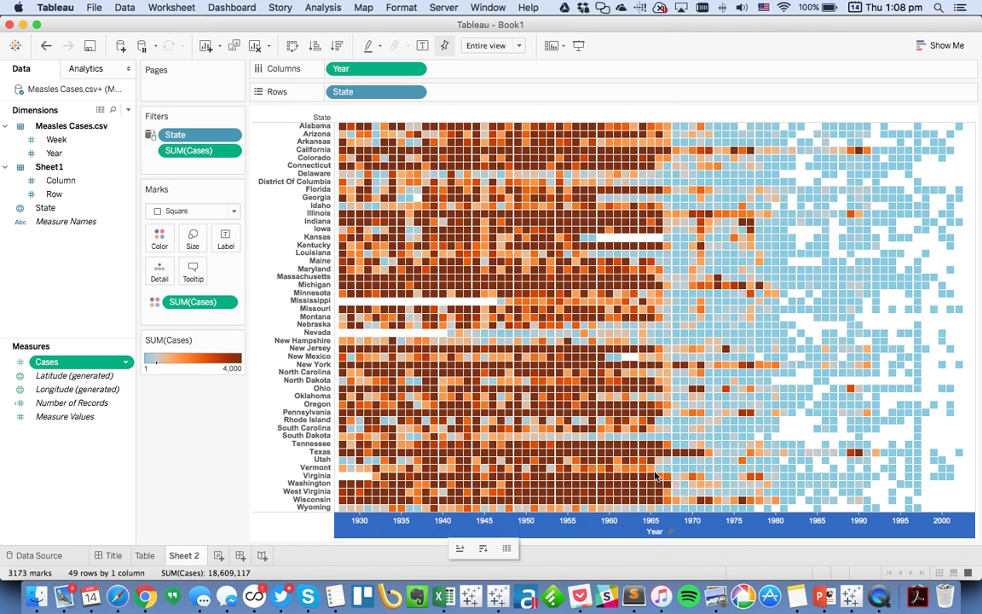
Add a constant reference line at 1963 on the Year axis
right_click(567, 526)
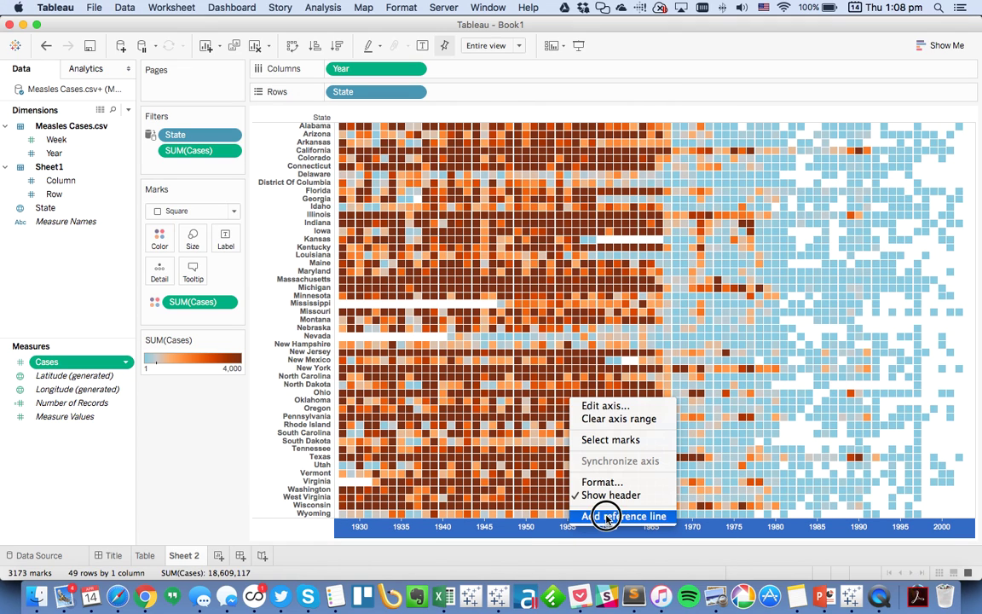
click(607, 516)
click(556, 238)
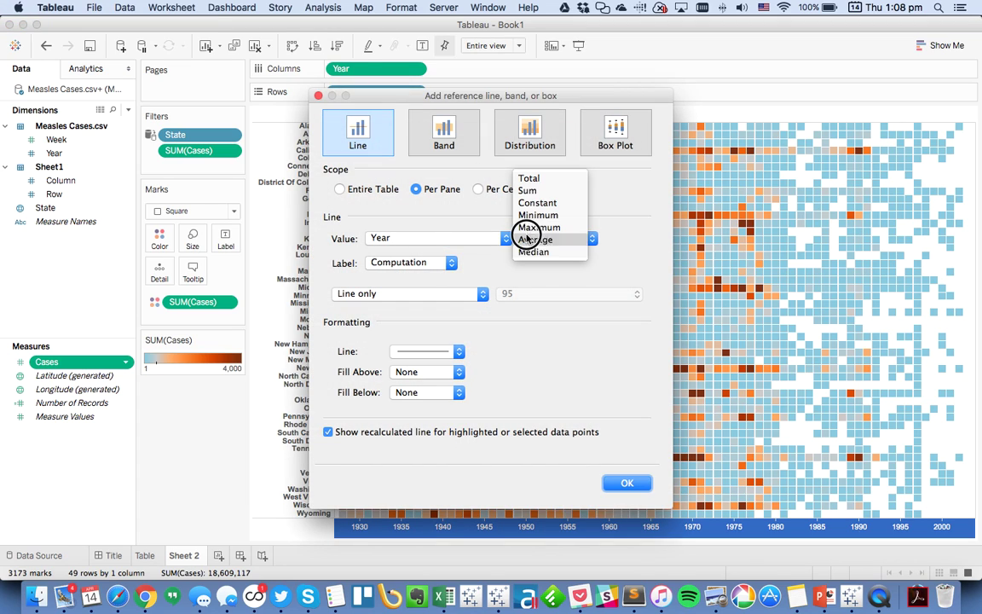
click(537, 204)
drag(422, 242, 329, 241)
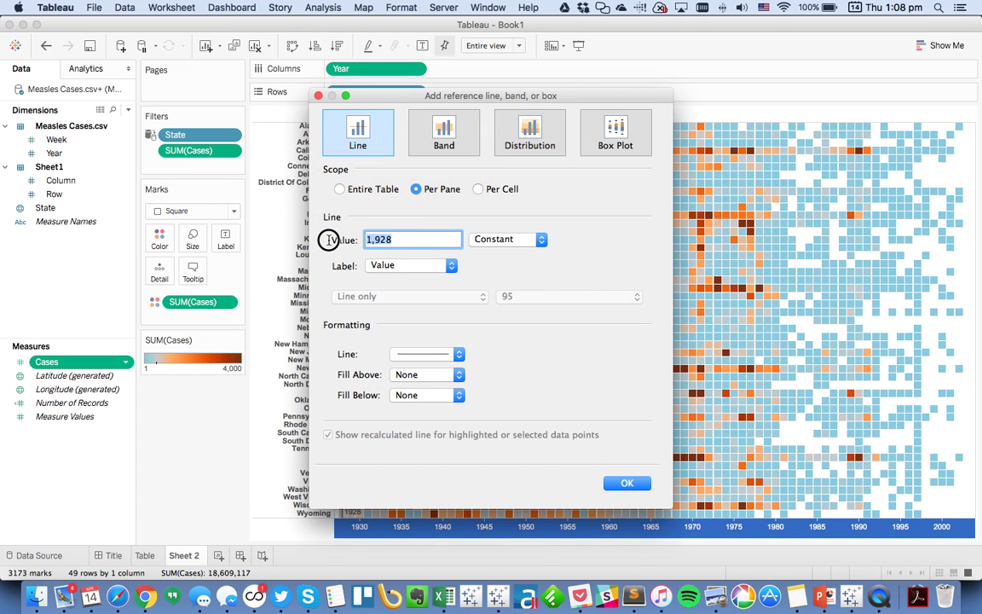
text(1963)
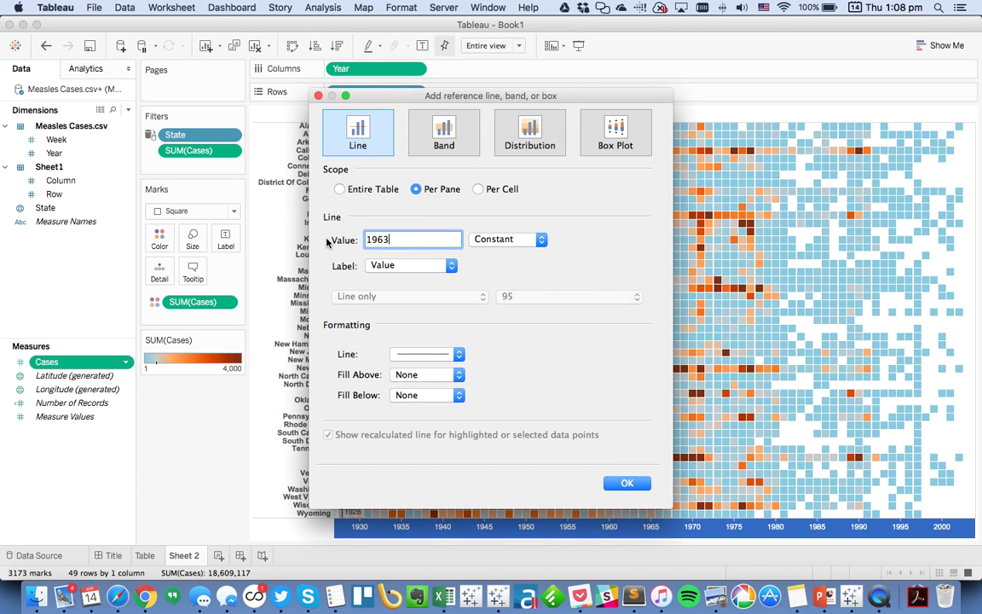
Give the line the custom label 'Vaccine Introduced' and a thicker line weight
click(375, 265)
click(396, 291)
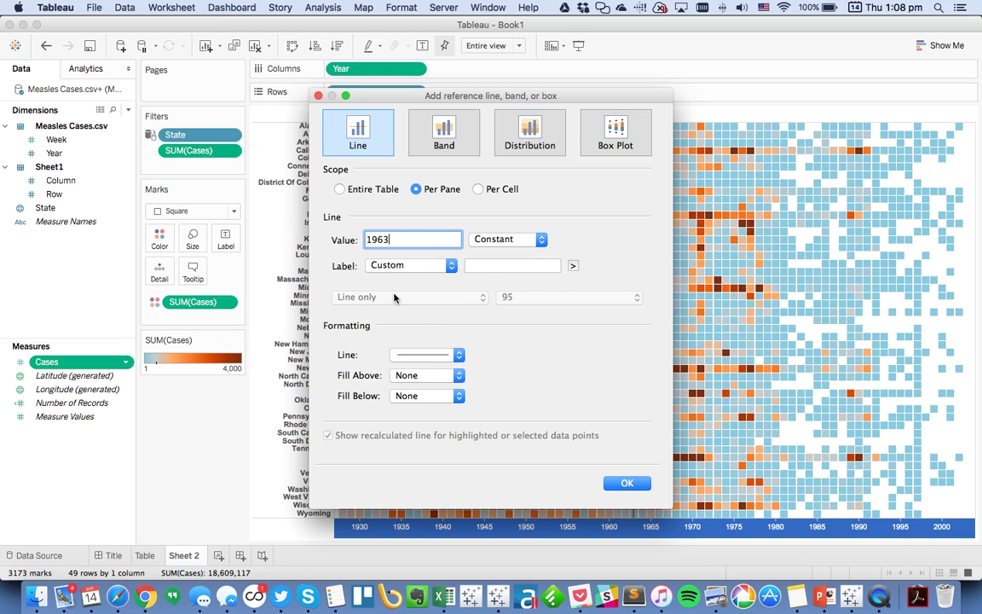
click(492, 266)
text(Vaccine)
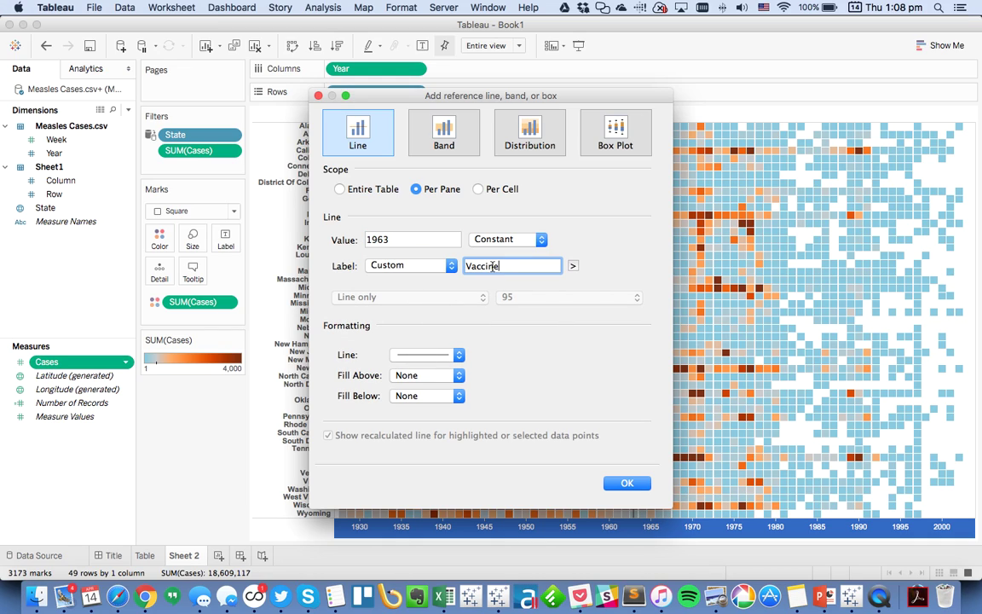
text( Introduced)
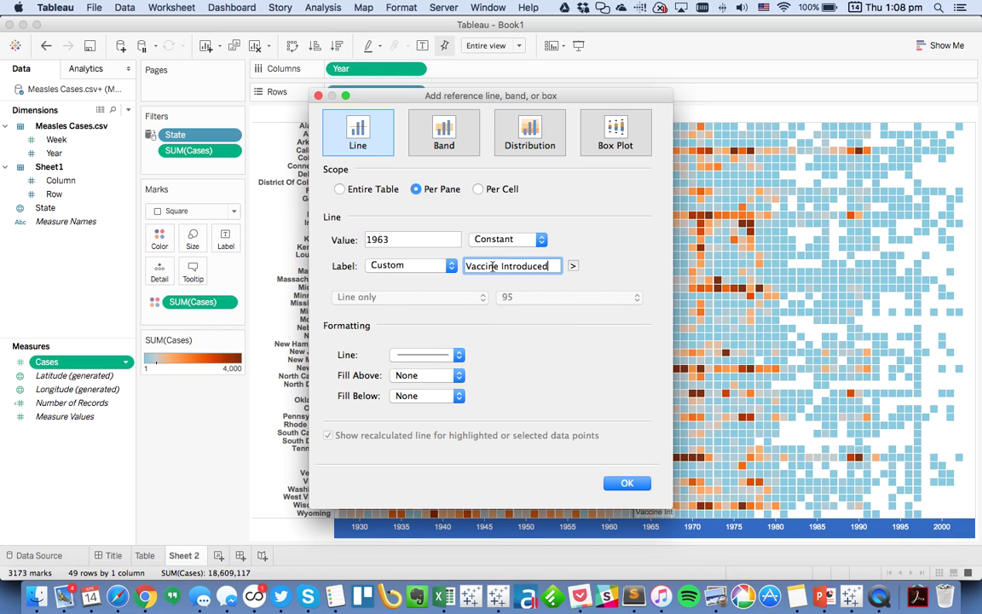
click(421, 356)
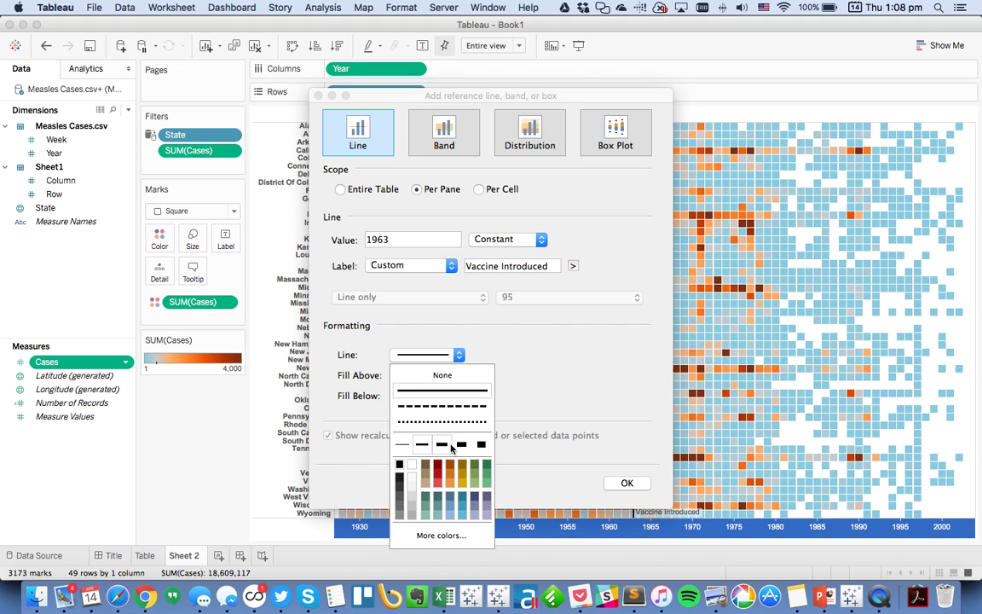
click(441, 444)
click(628, 483)
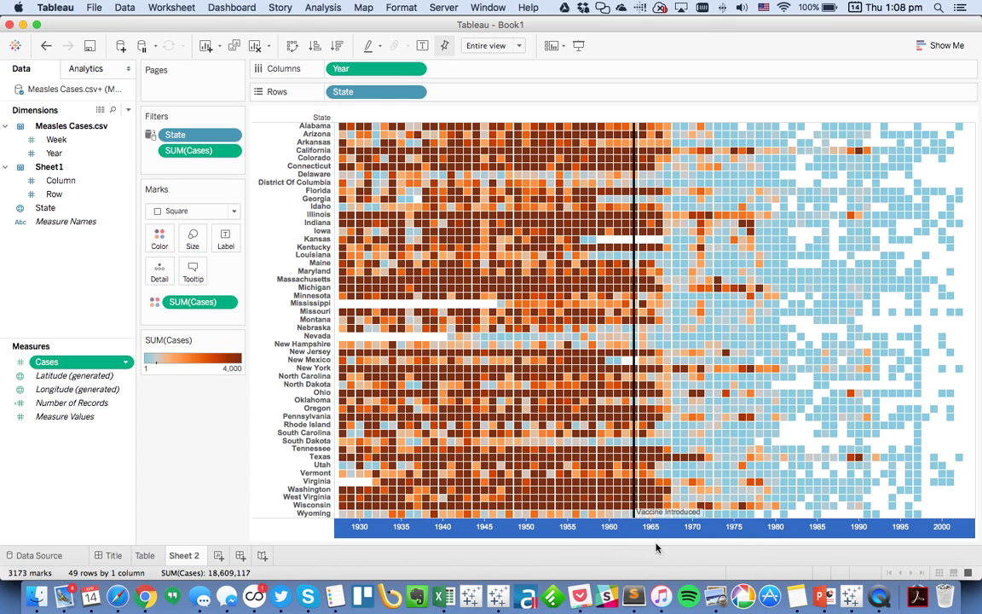
click(634, 514)
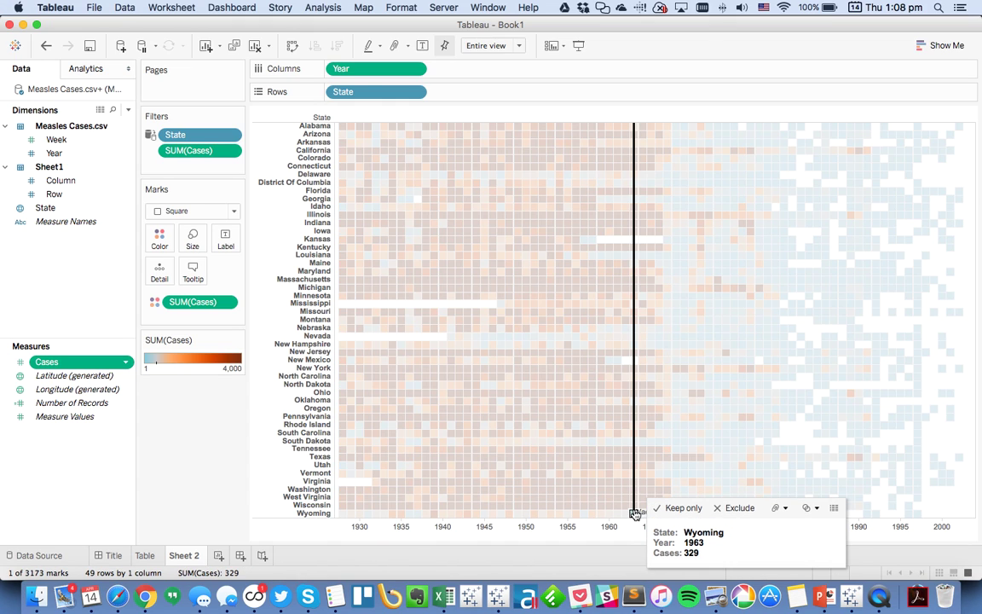
click(635, 507)
click(633, 489)
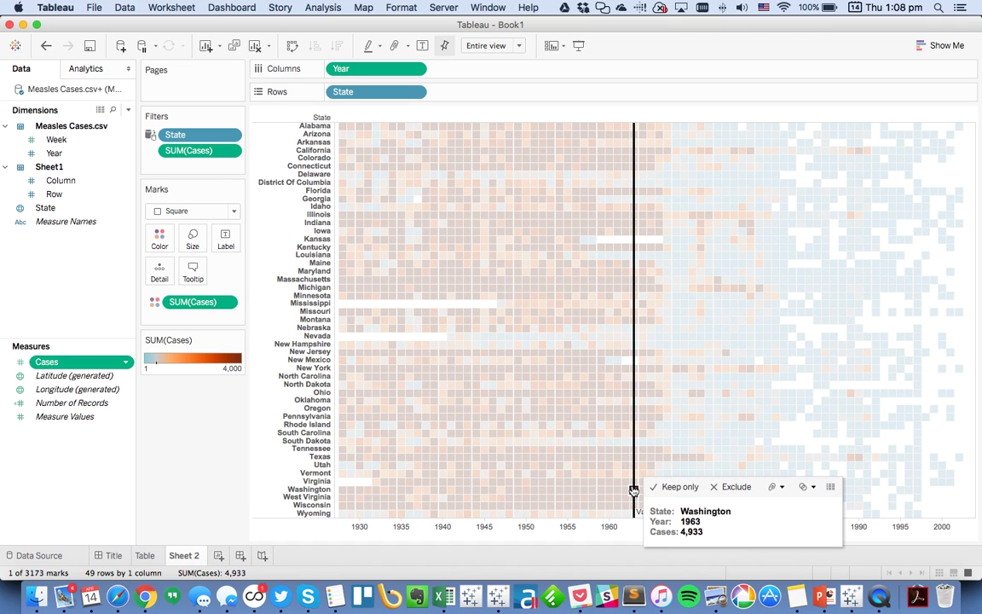
click(638, 525)
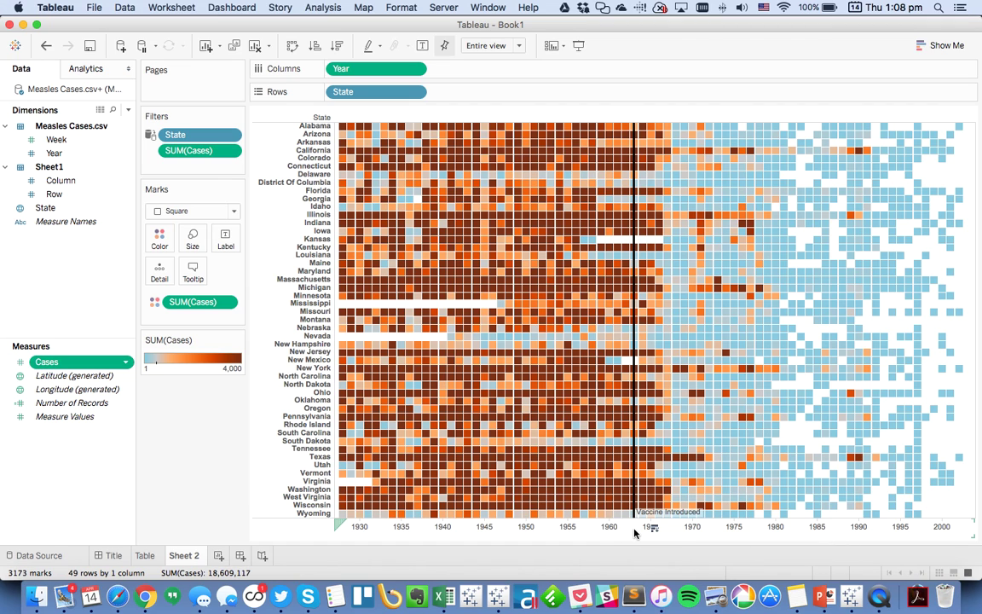
right_click(636, 529)
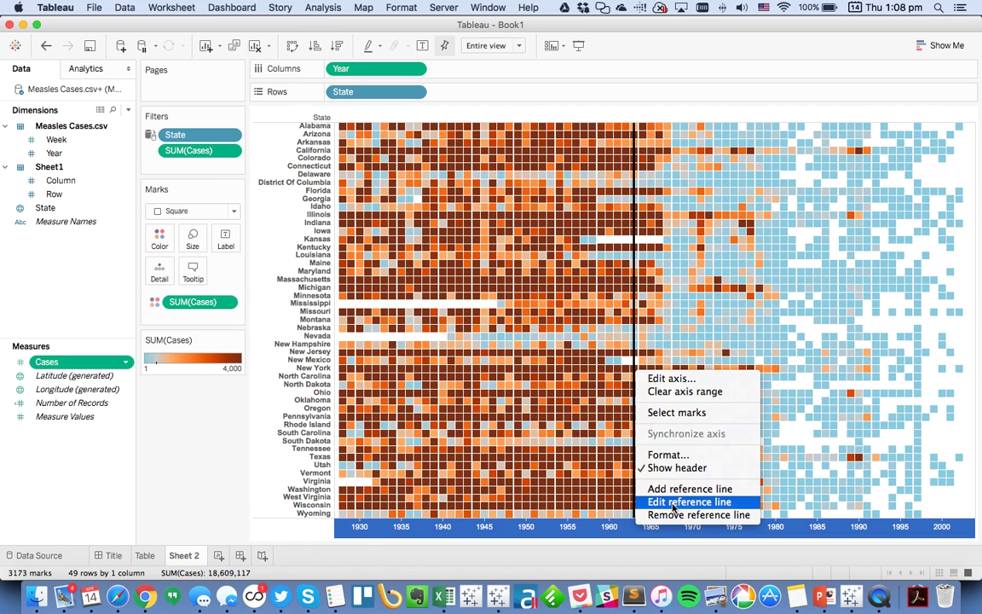
click(609, 455)
double_click(634, 385)
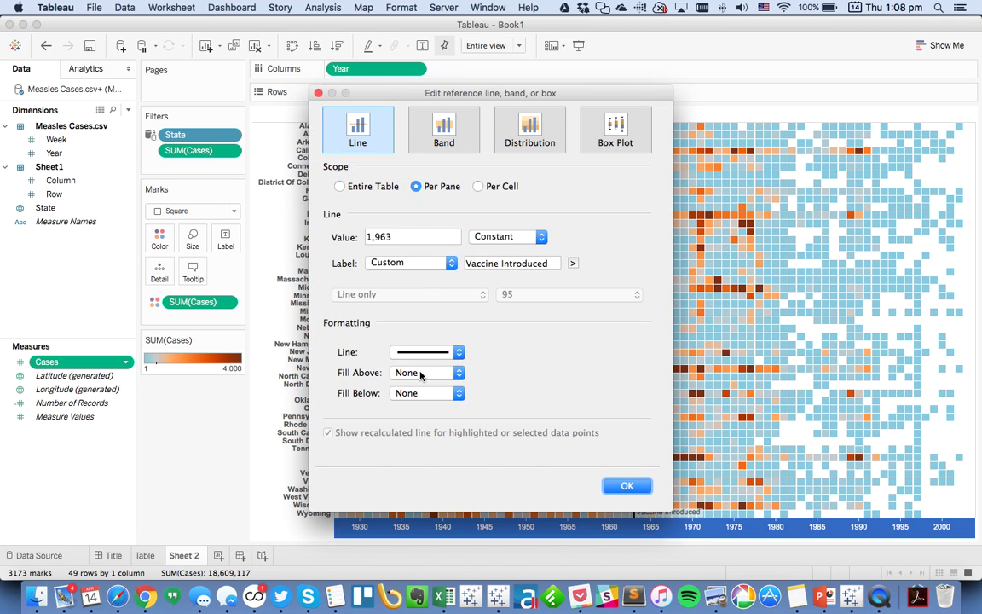
click(318, 92)
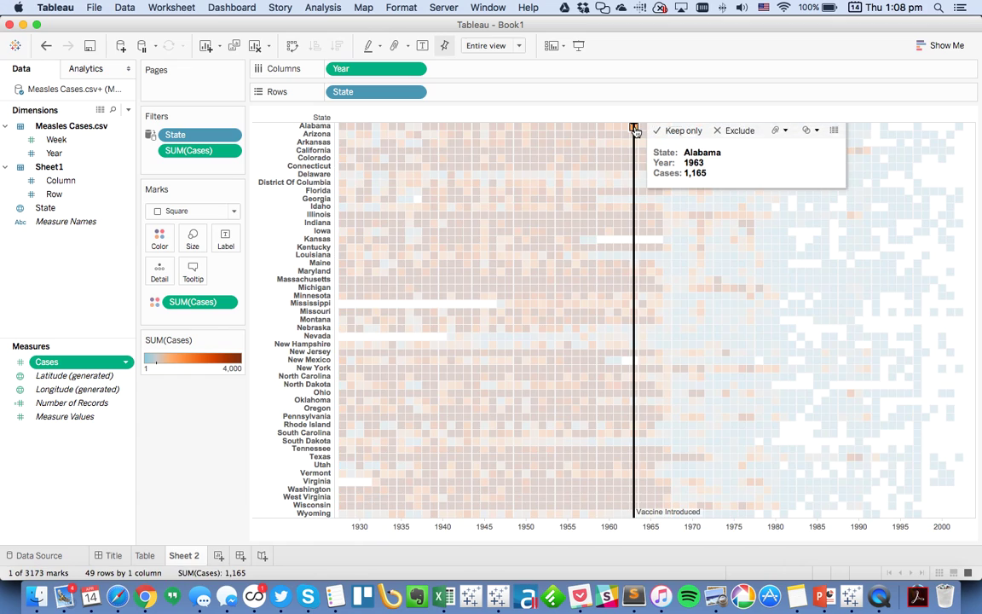
click(634, 129)
click(634, 130)
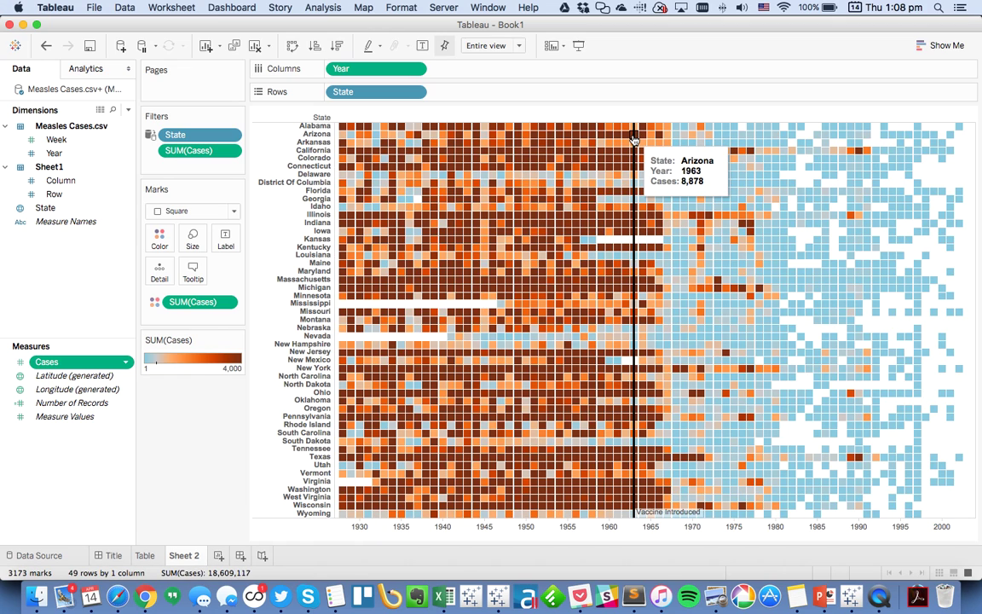
click(634, 512)
right_click(635, 511)
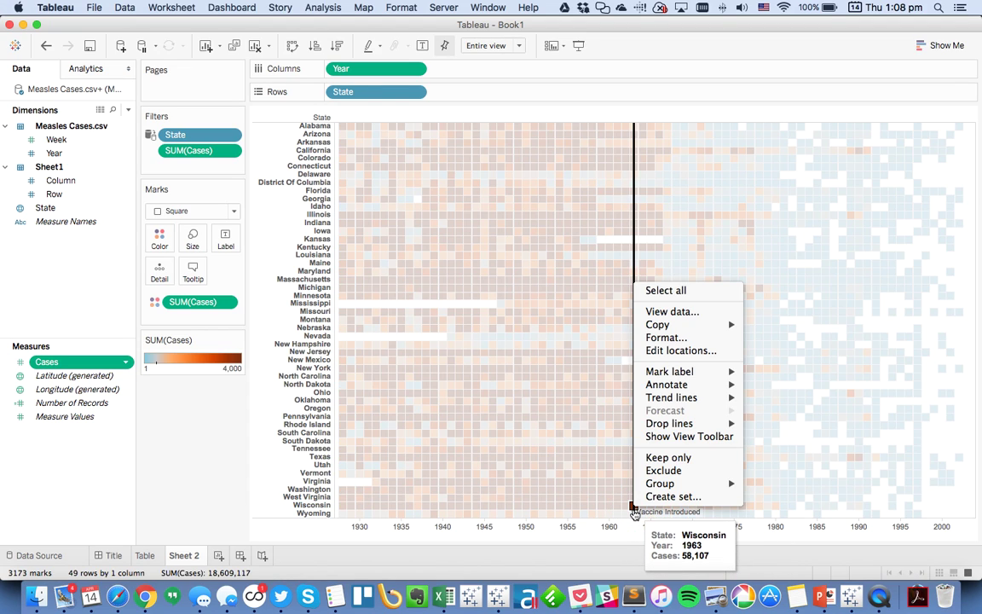
key(Escape)
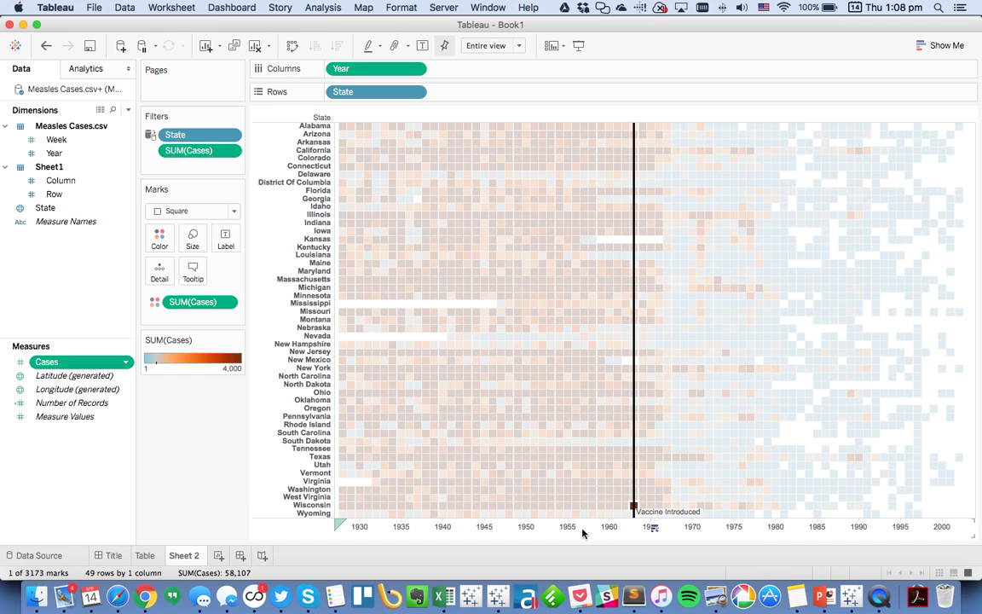
click(617, 528)
Rename the Sheet 2 tab to 'Heatmap' and duplicate it into Sheet 3
key(Escape)
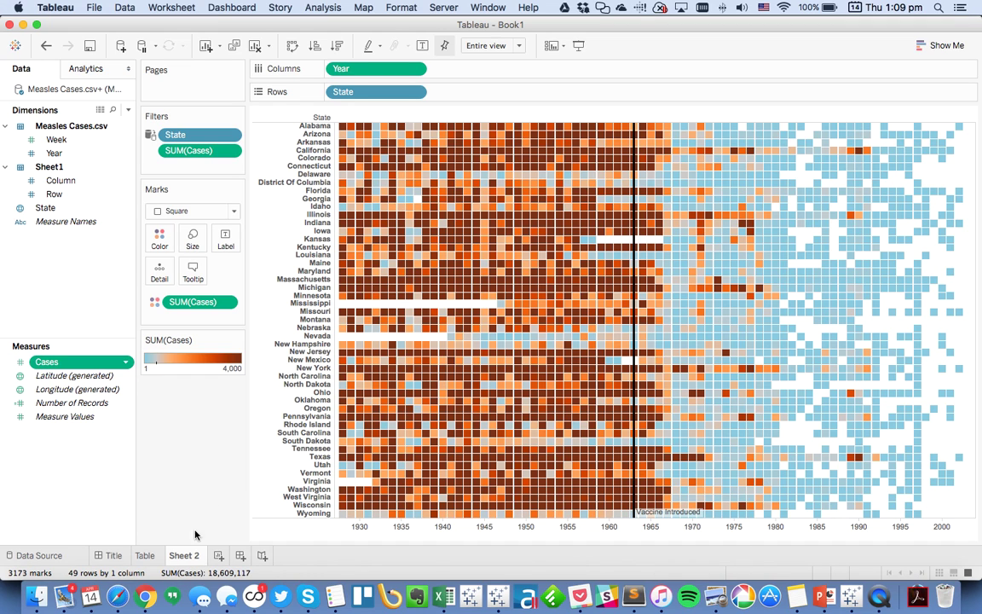
double_click(194, 556)
text(Heatmap)
key(Return)
right_click(194, 555)
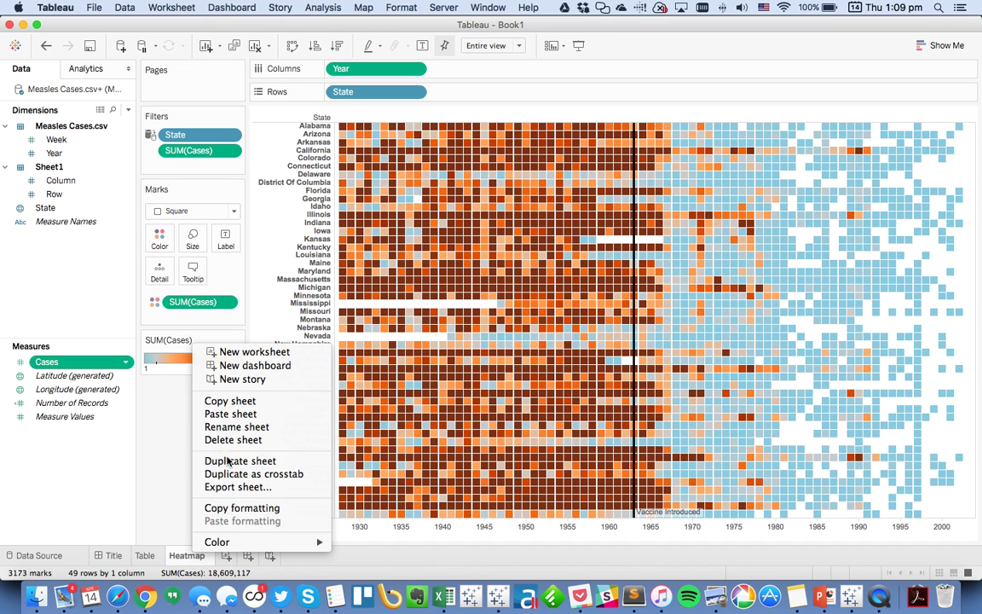
key(Escape)
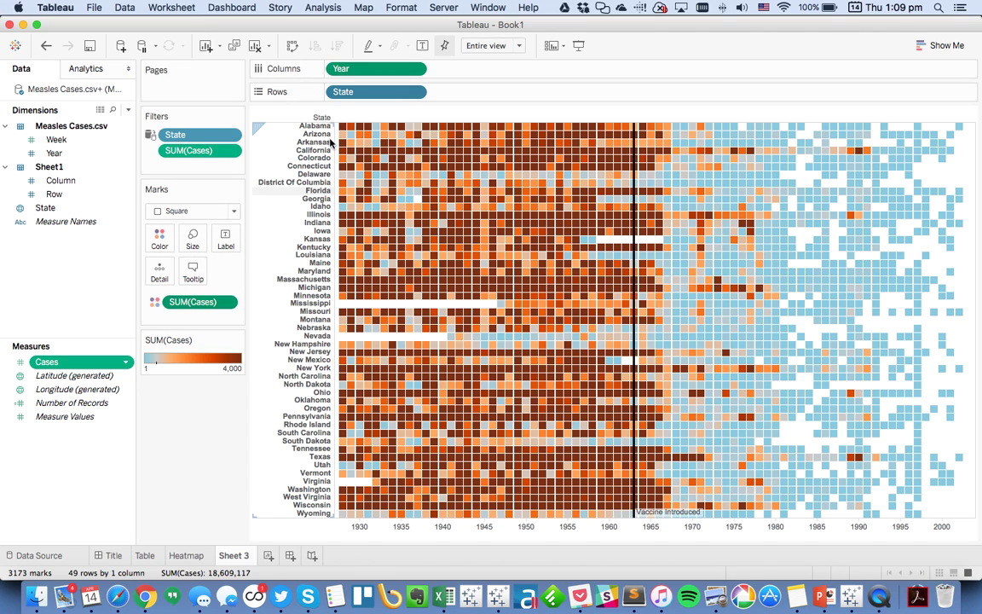
Remove Year, State and SUM(Cases), set marks to Automatic, and plot State on a map
drag(347, 75, 78, 295)
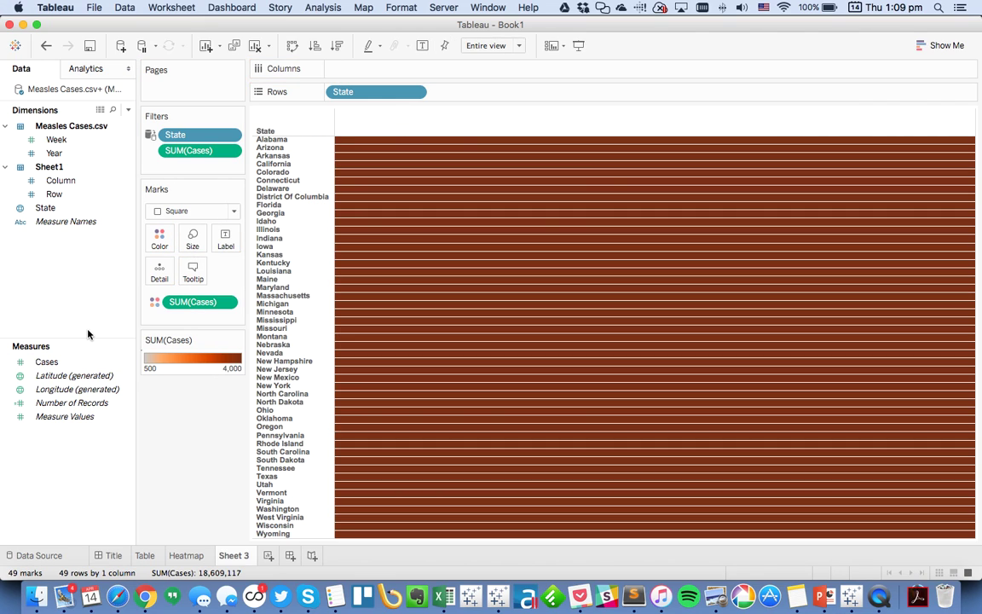
drag(381, 98, 60, 273)
drag(197, 302, 76, 282)
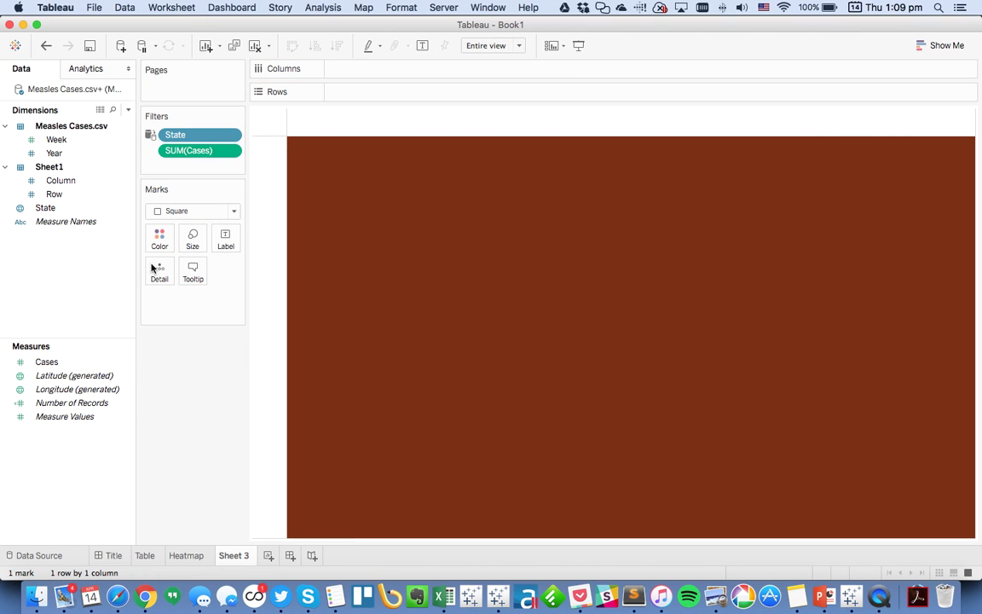
click(187, 211)
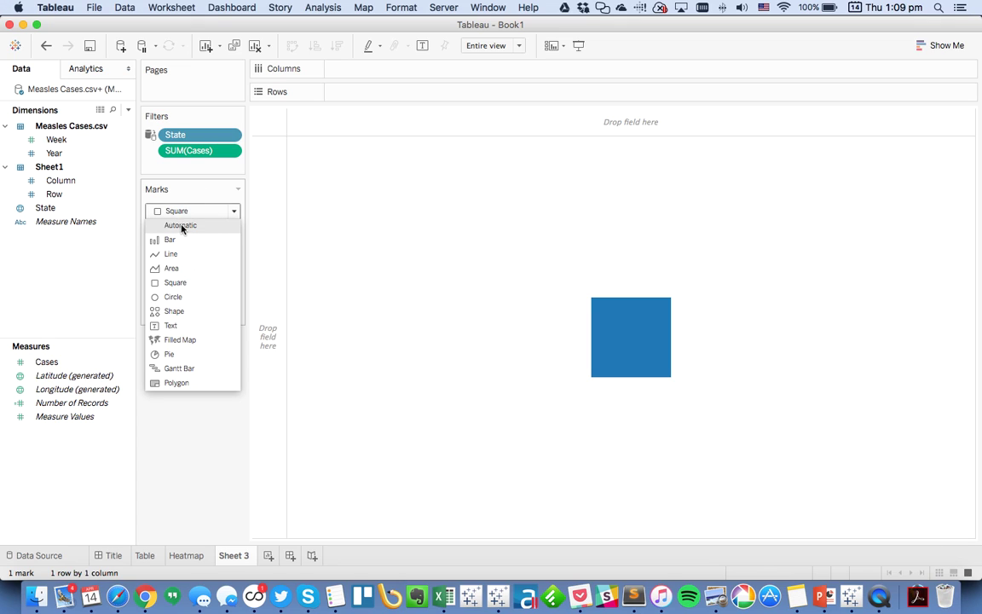
click(180, 225)
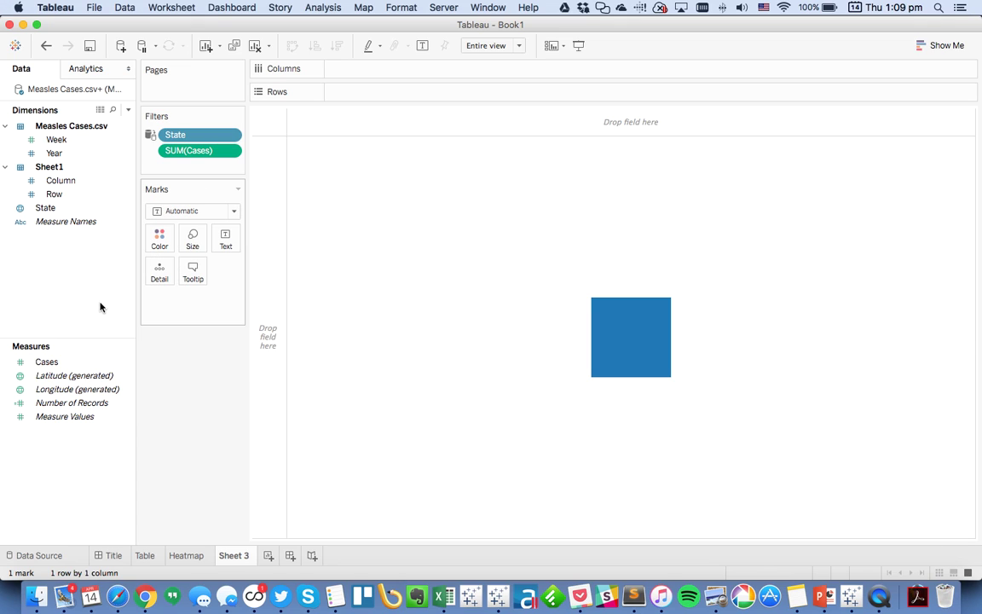
click(46, 209)
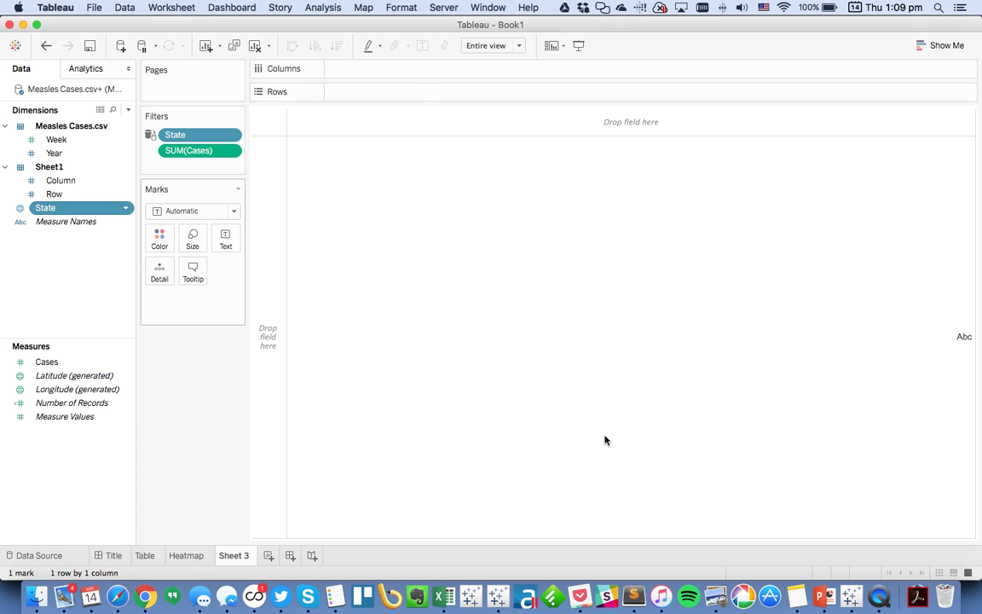
drag(606, 440, 605, 440)
Fix Country/Region to United States for the 49 unknown state locations
click(944, 531)
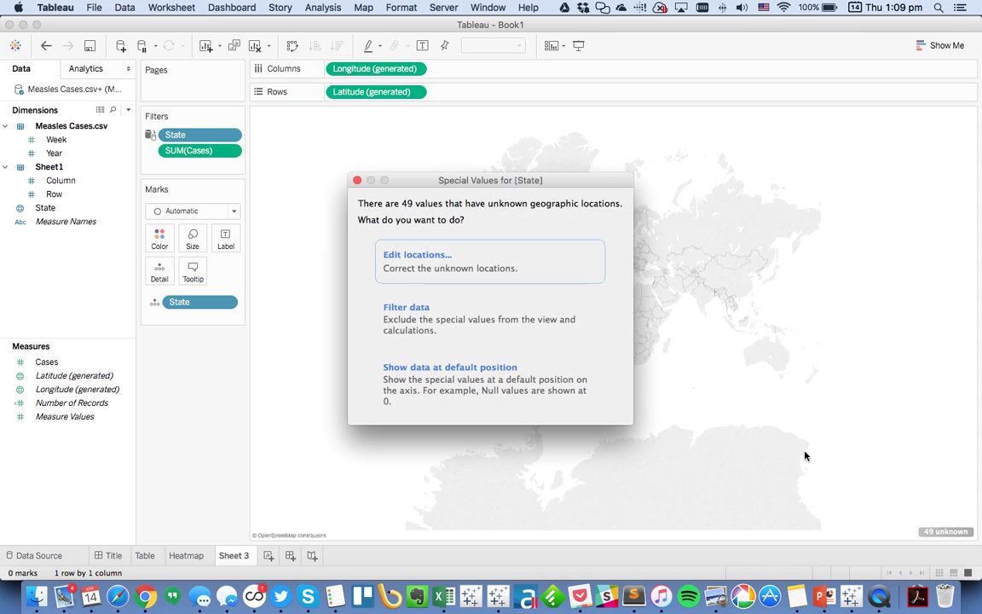
click(495, 271)
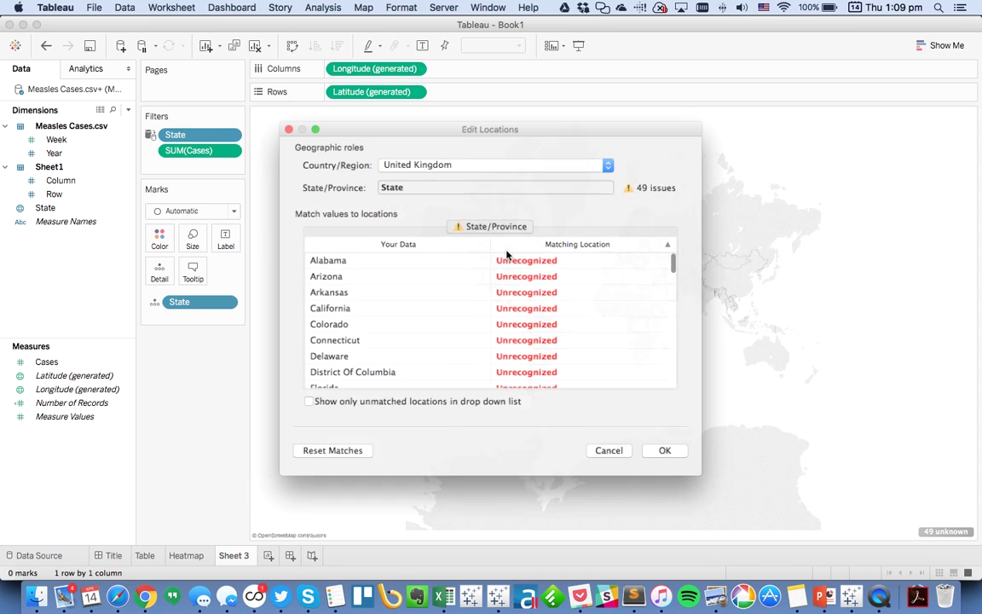
click(432, 164)
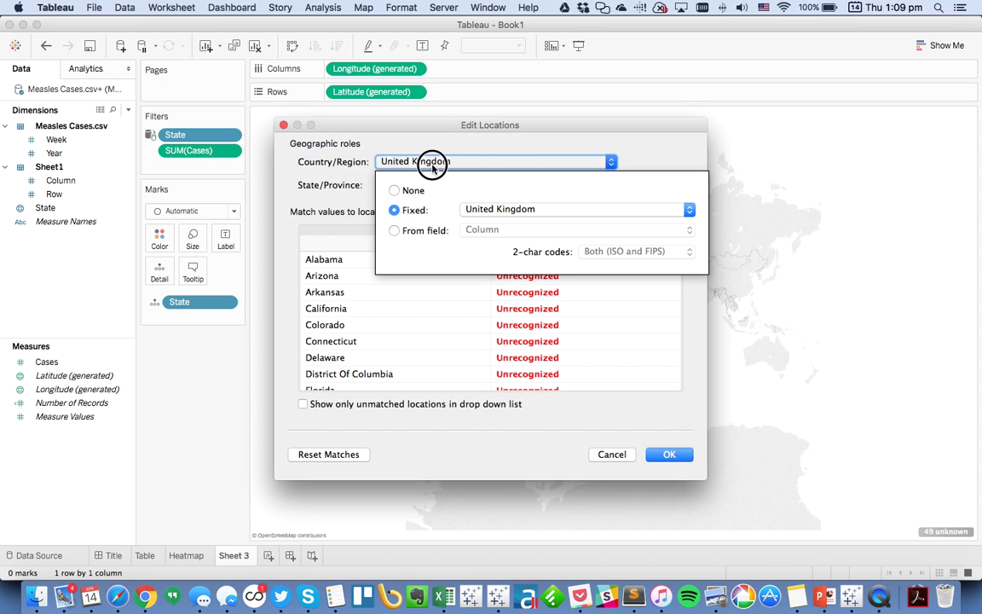
click(494, 209)
text(u)
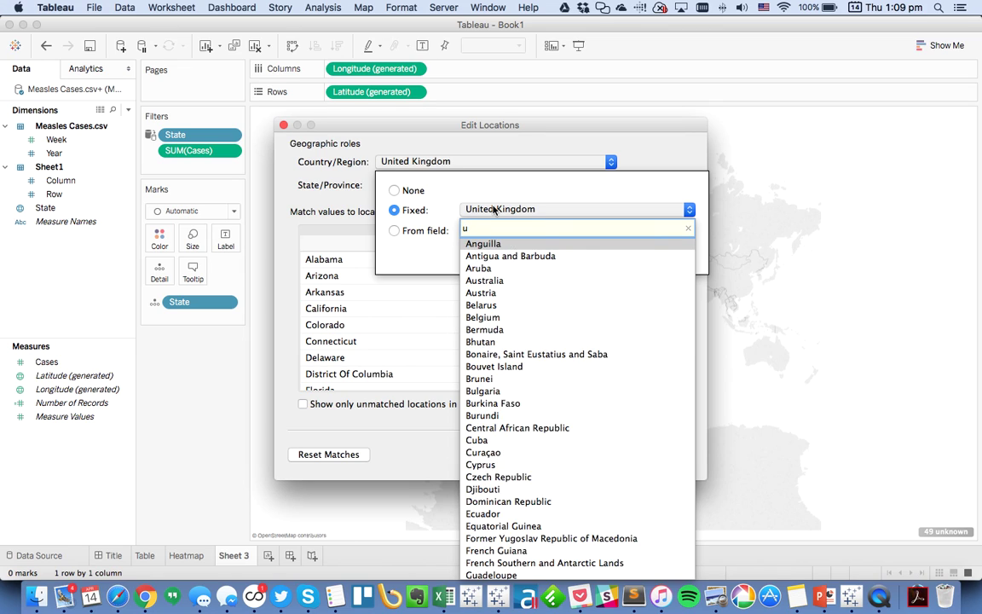
text(nite)
click(511, 269)
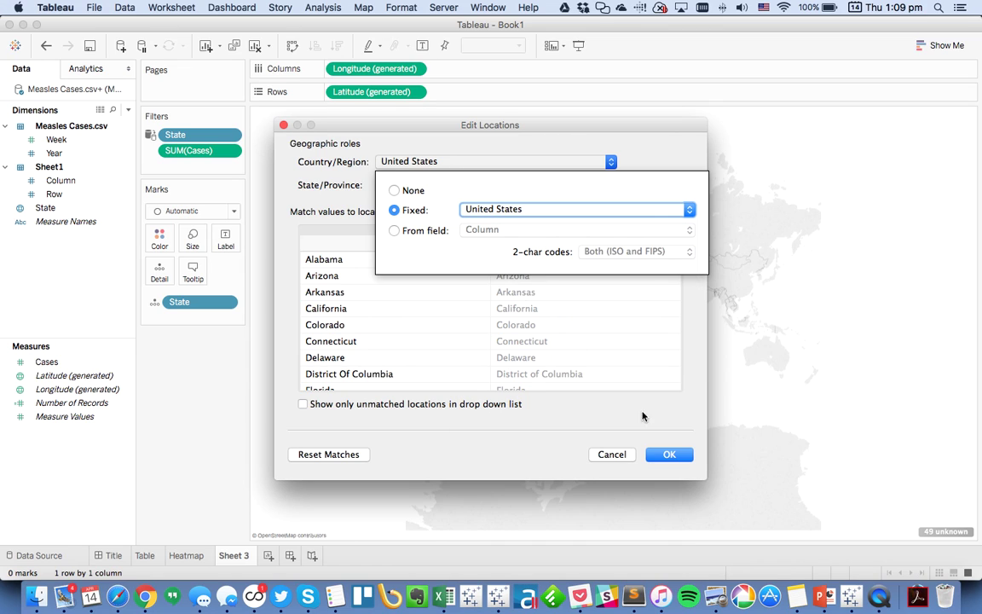
click(680, 459)
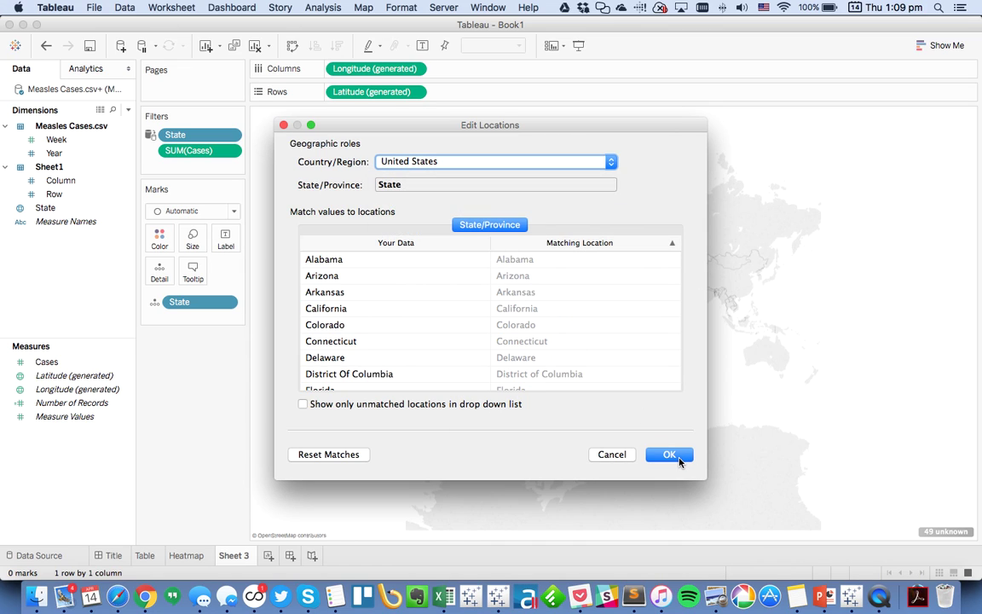
Confirm the matched locations and colour the states by SUM(Cases)
click(670, 455)
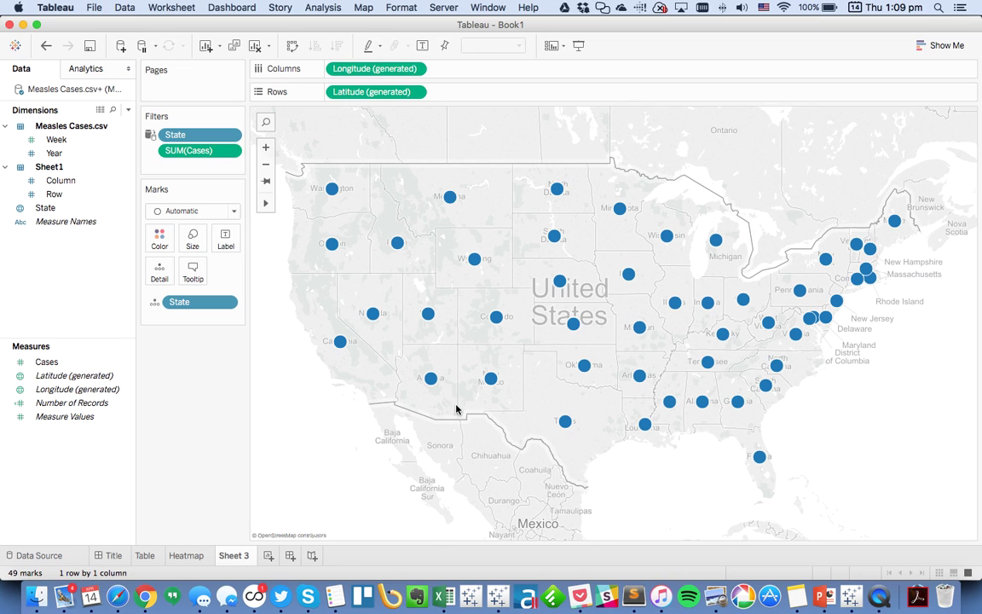
click(75, 362)
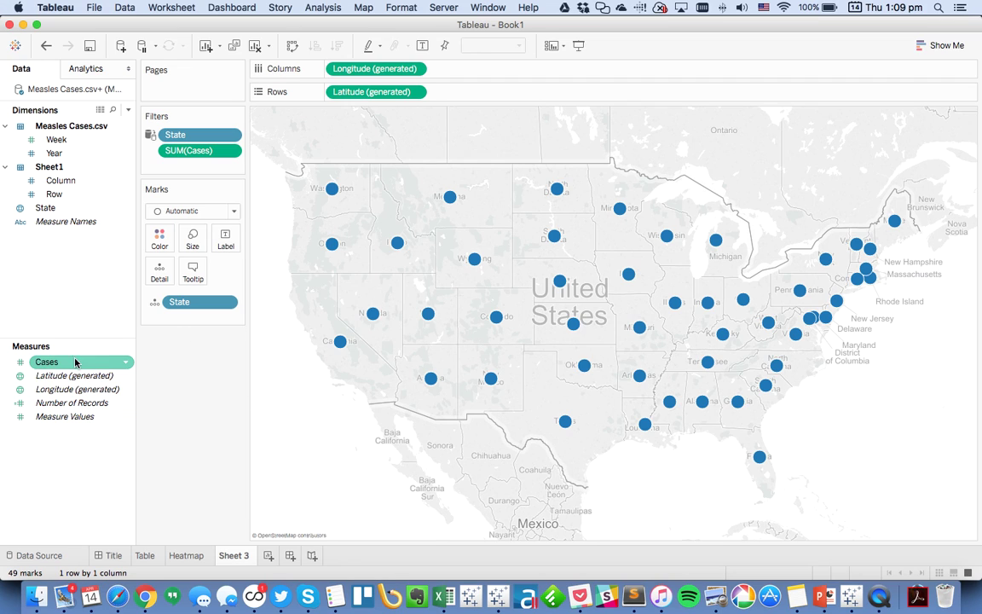
drag(50, 368, 160, 243)
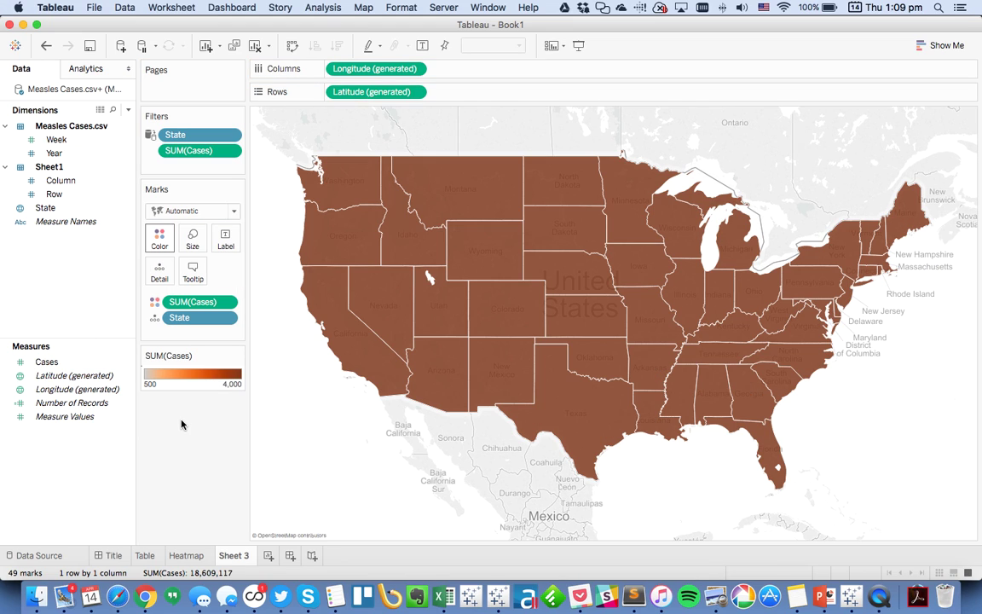
Set the map marks' border and halo to None, and place Column on Columns
click(159, 238)
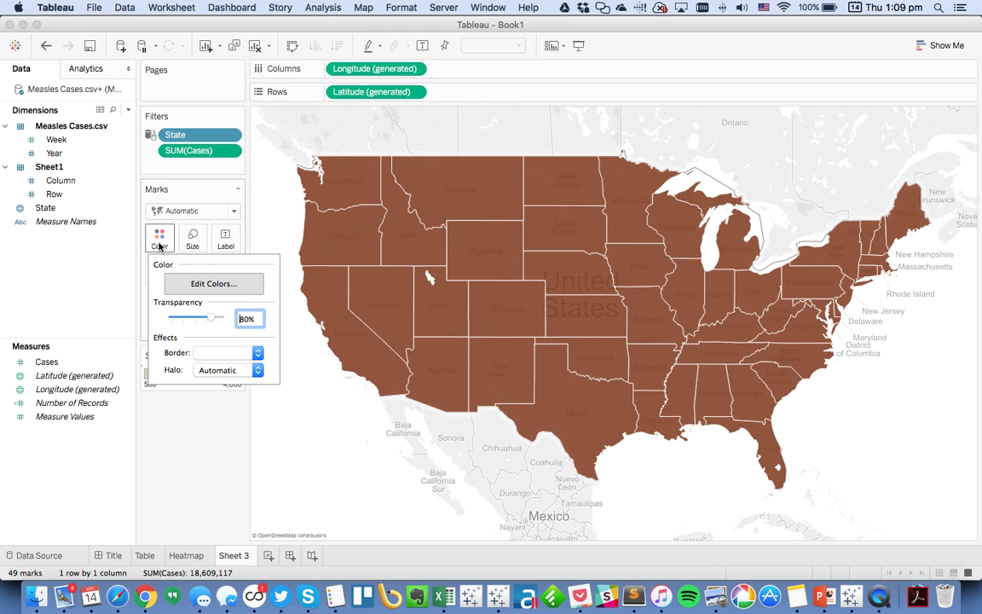
click(199, 352)
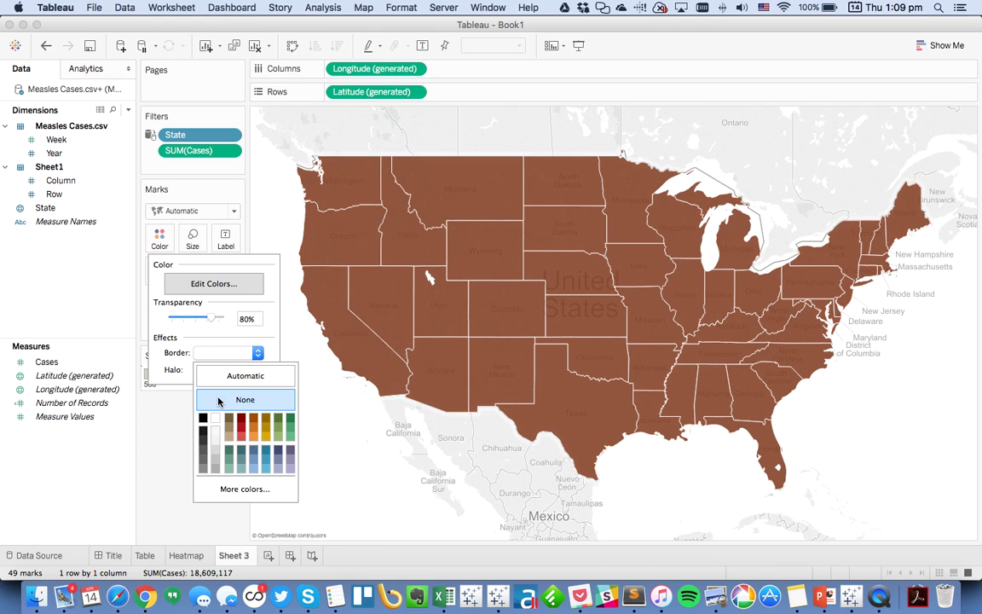
click(198, 400)
click(154, 423)
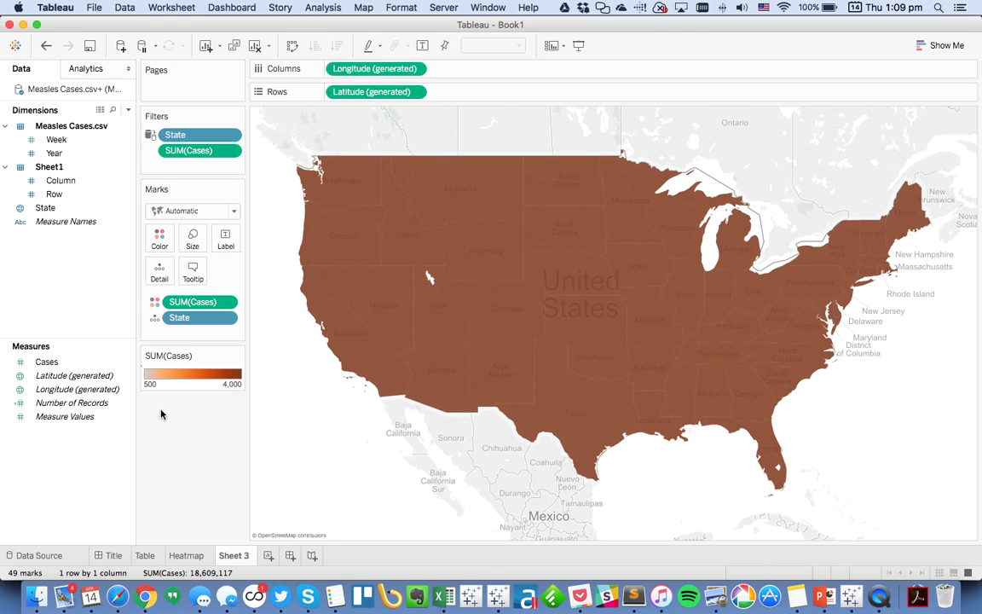
click(160, 239)
click(209, 370)
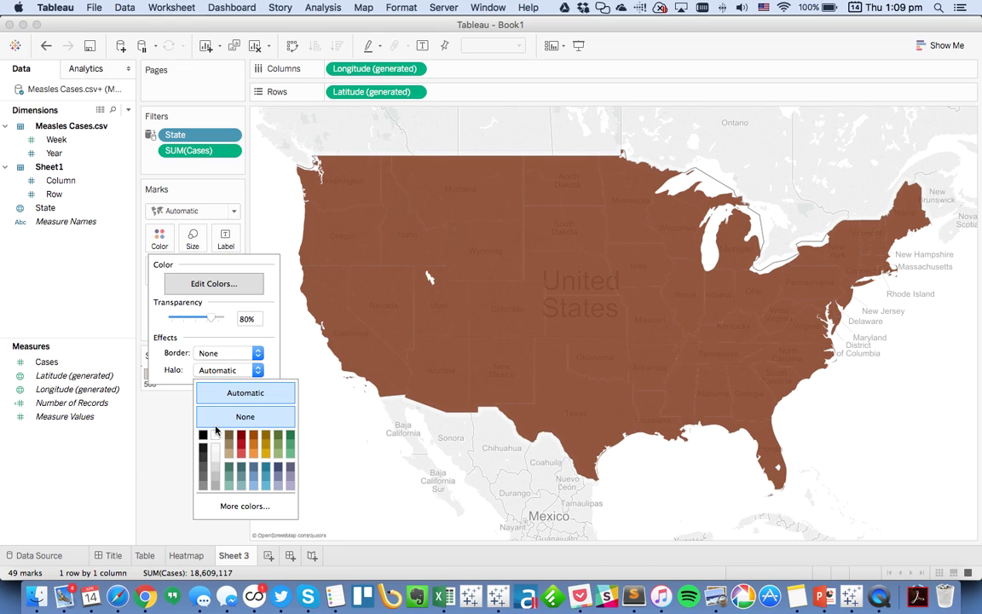
click(173, 430)
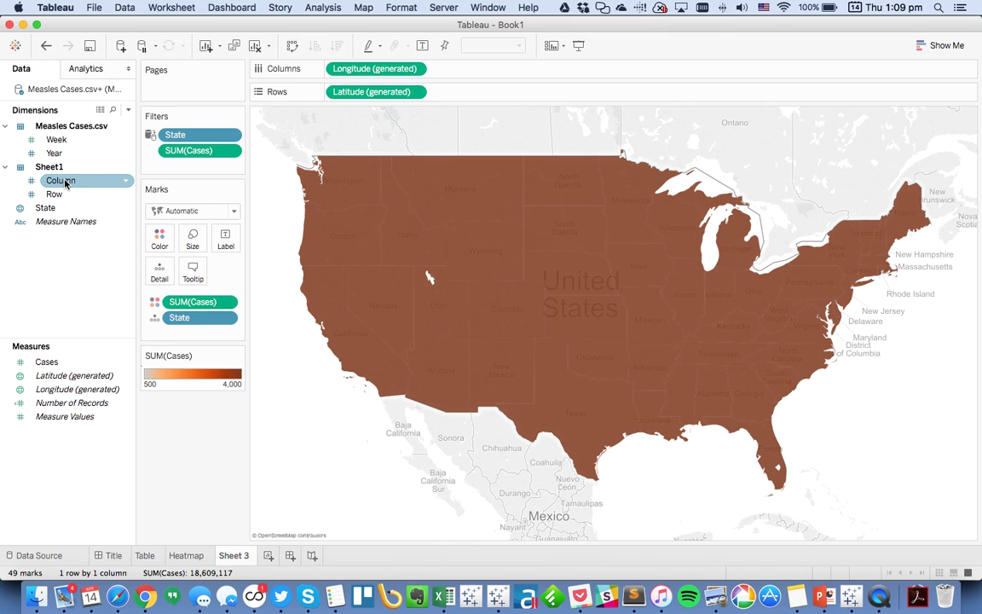
drag(66, 183, 329, 73)
Place Row on Rows to form the 9×9 grid of state maps
drag(64, 195, 329, 95)
right_click(603, 115)
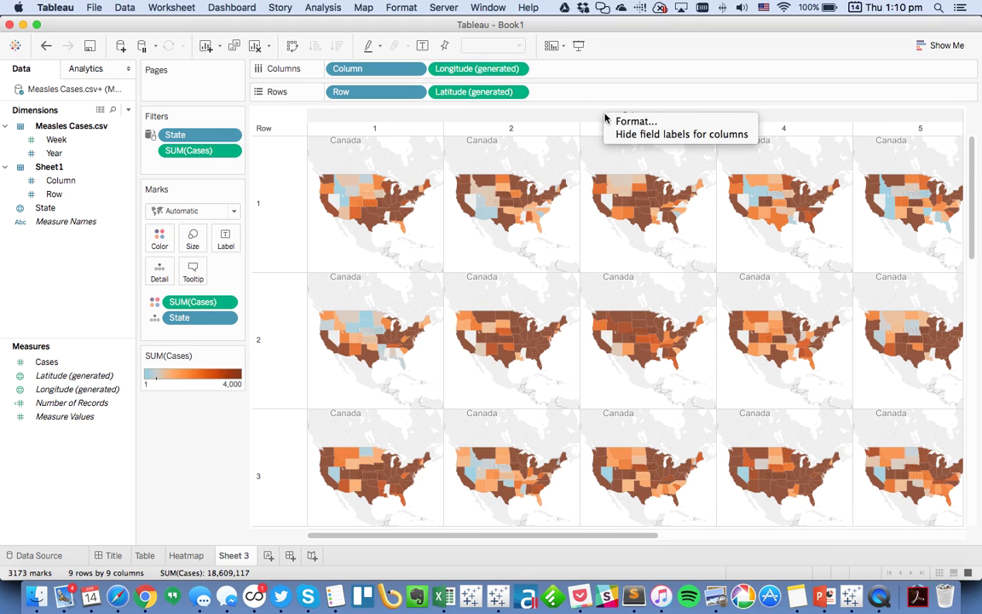
click(565, 153)
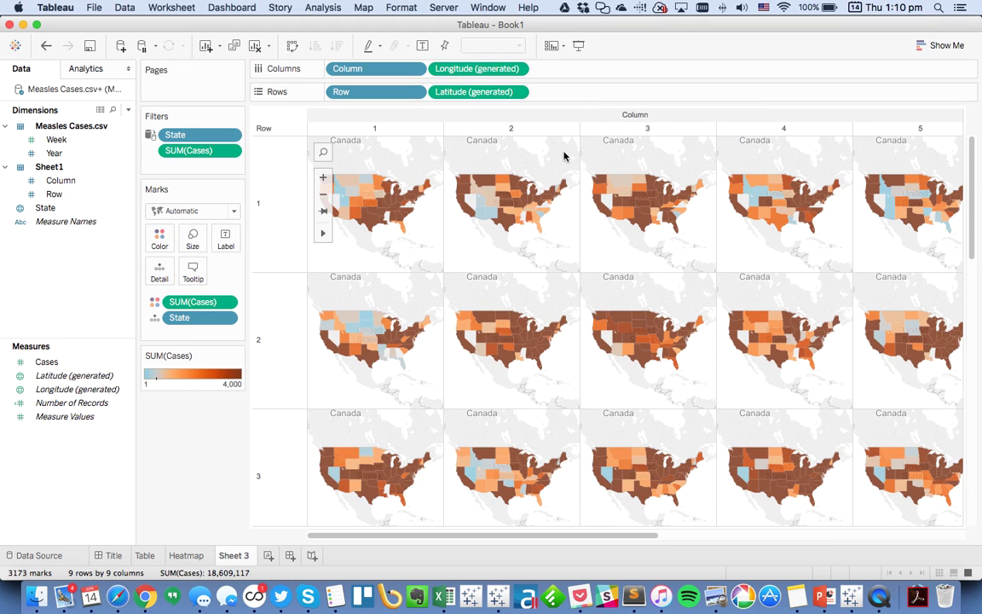
Turn off the Base, country border, country name and state border map layers
click(363, 8)
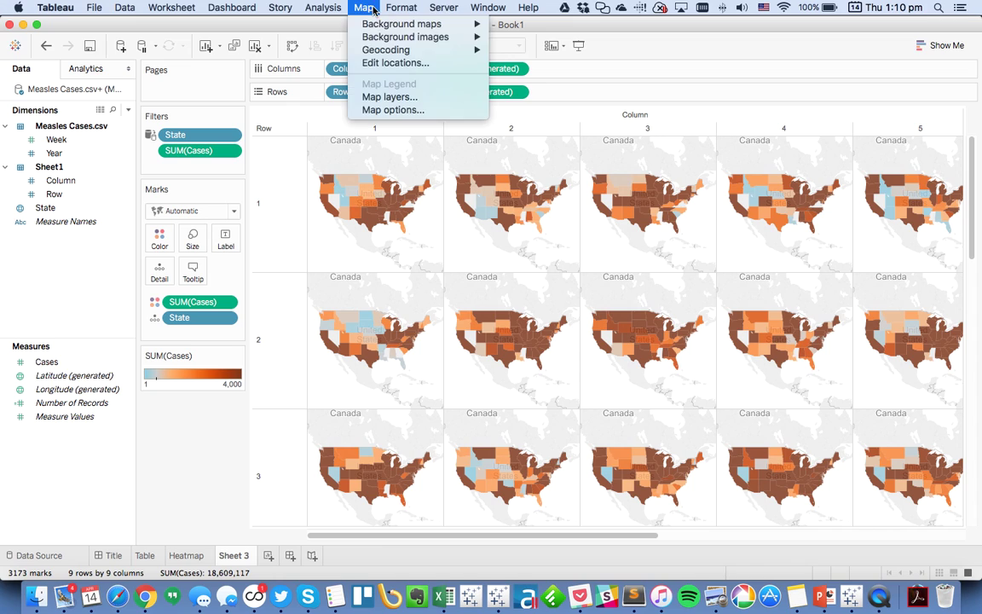
click(384, 97)
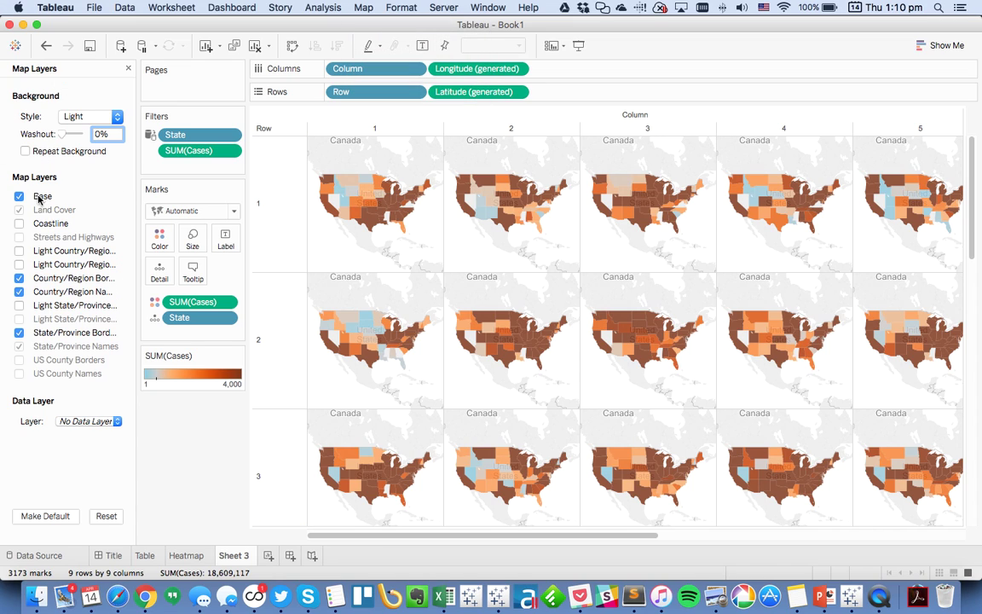
click(19, 196)
click(19, 278)
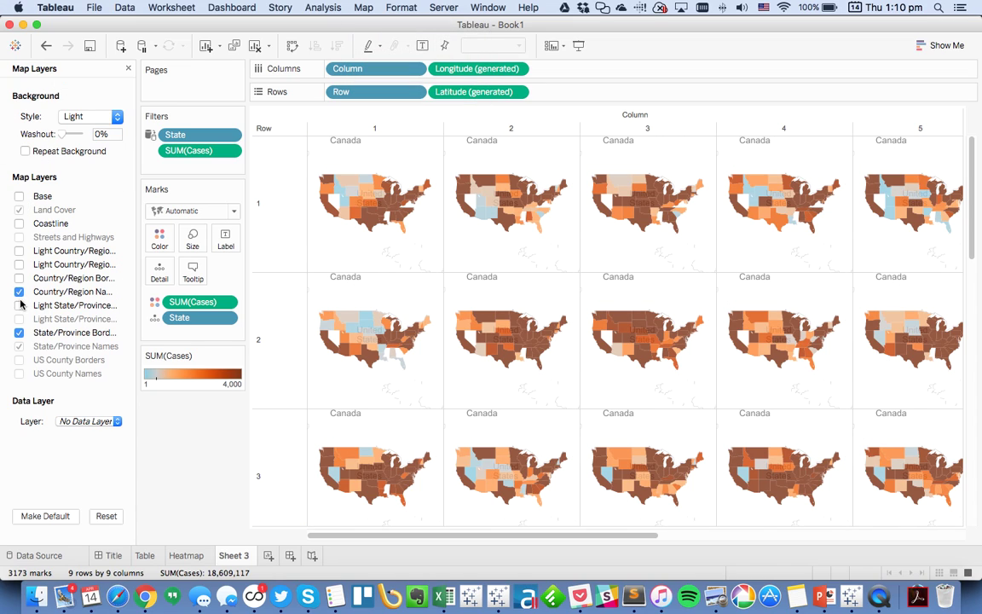
click(19, 292)
click(18, 332)
click(18, 305)
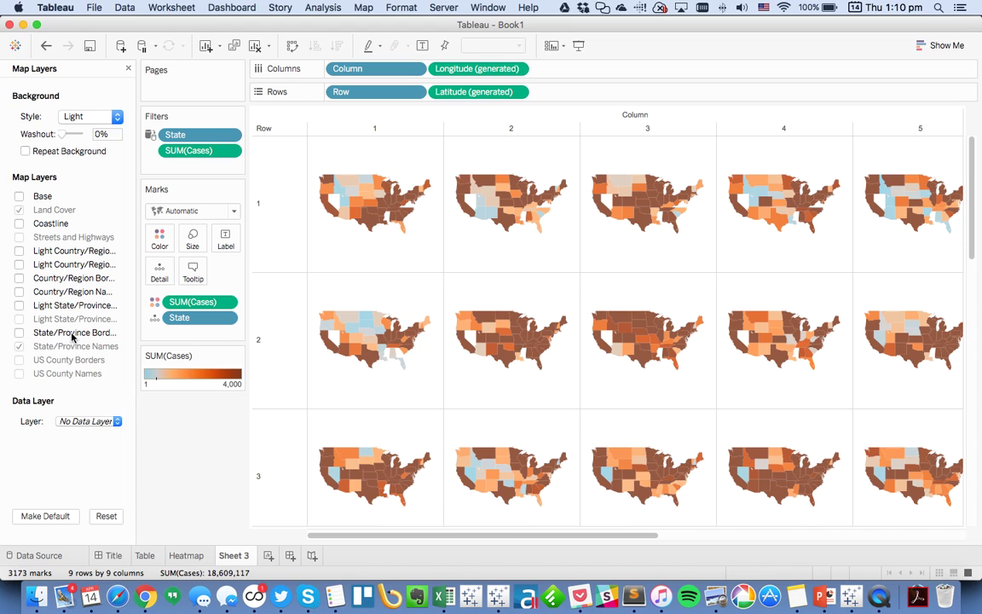
scroll(68, 315, down, 3)
scroll(73, 333, up, 3)
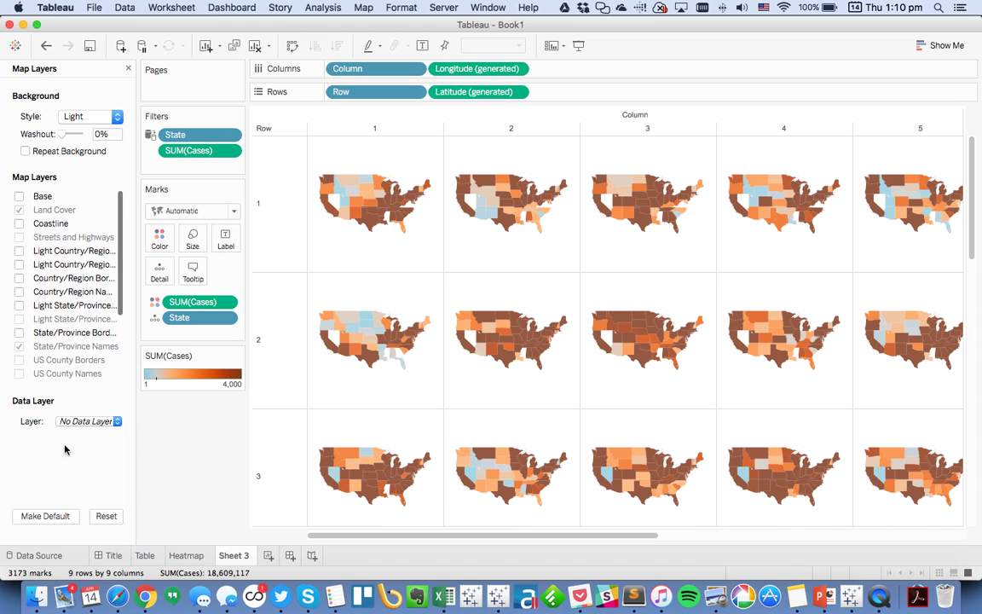
click(128, 68)
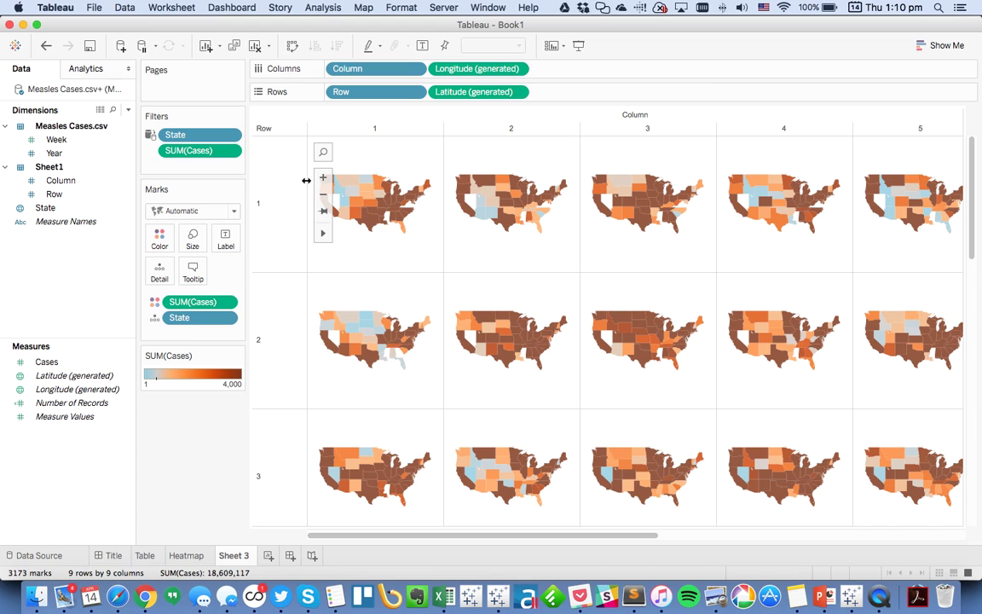
Shrink the row header and map cells, enter Presentation Mode, and hide the cases legend
drag(306, 180, 294, 180)
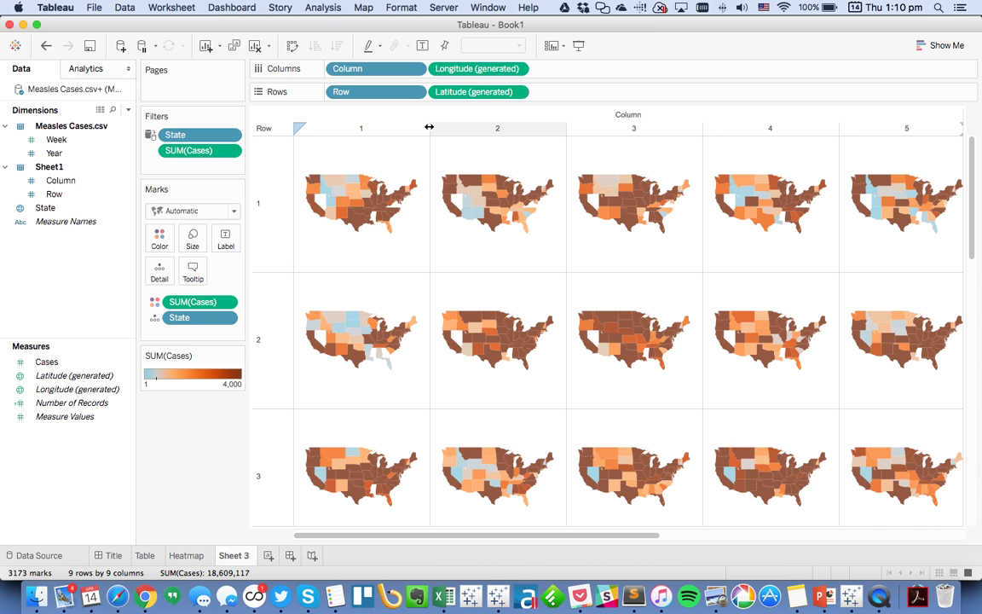
drag(423, 127, 400, 125)
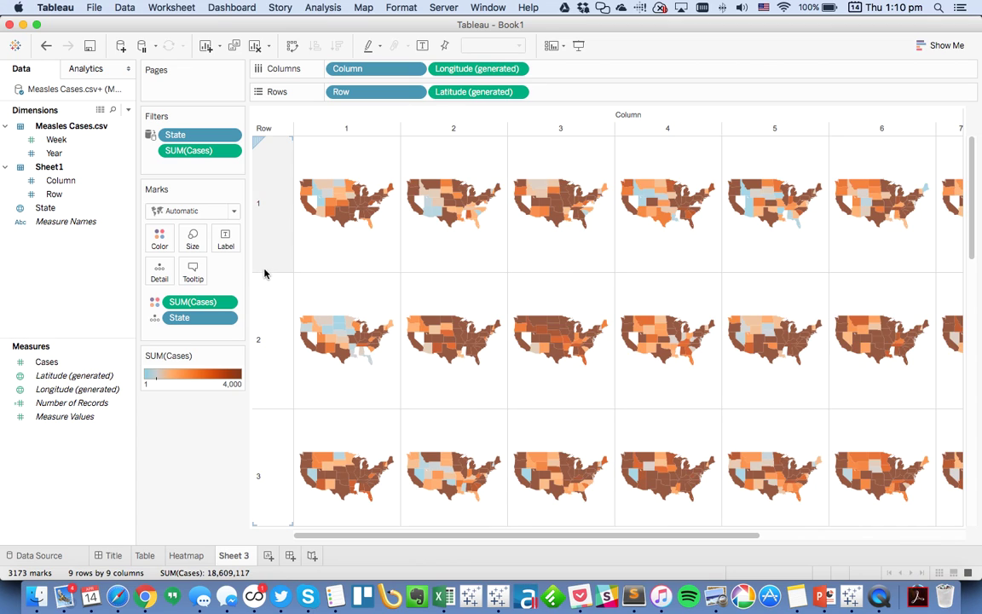
drag(263, 274, 264, 198)
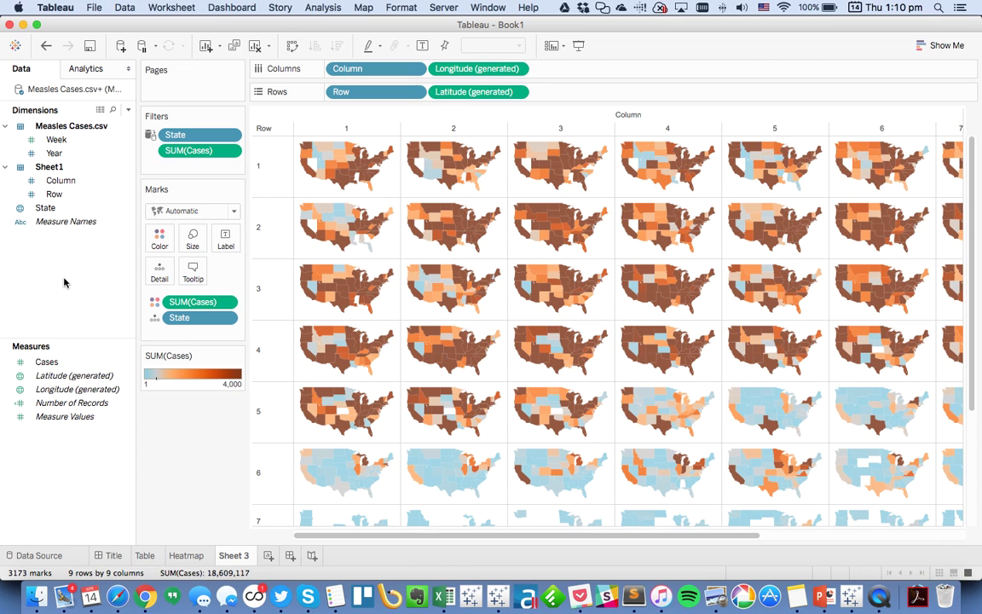
click(578, 47)
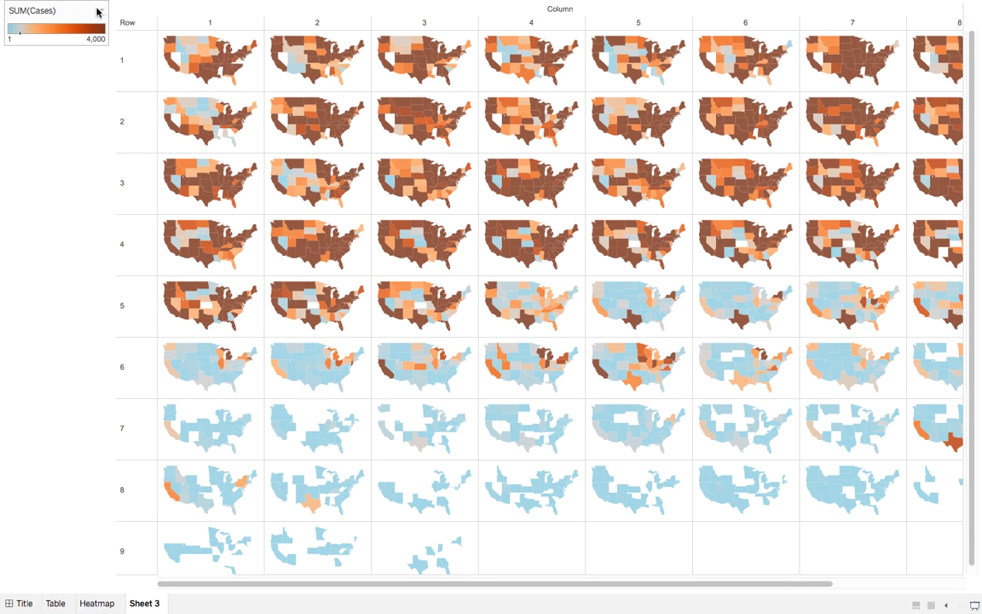
click(100, 14)
click(85, 74)
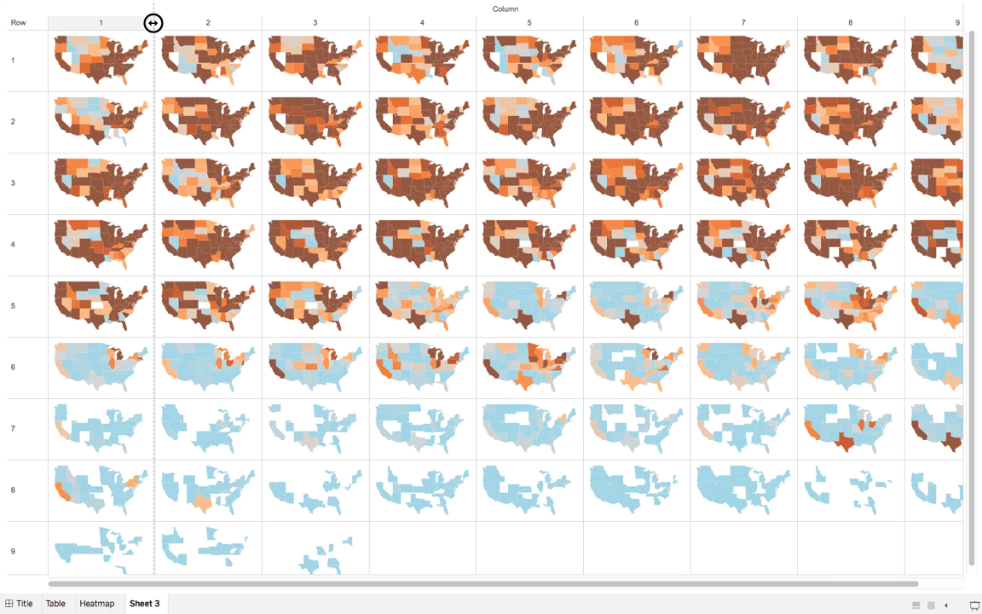
drag(154, 23, 151, 23)
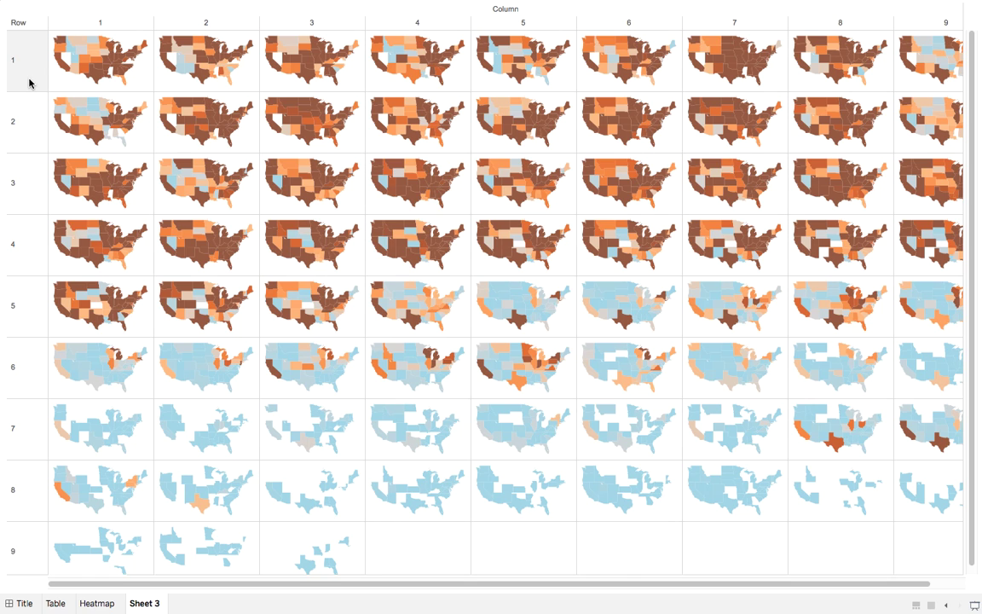
Hide the column and row headers and the map view toolbar
right_click(449, 24)
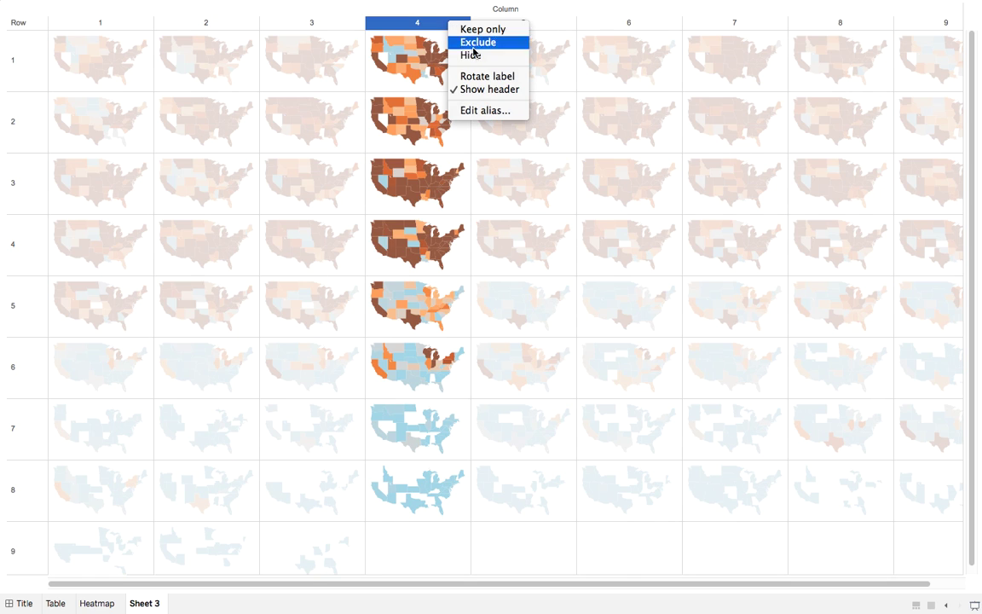
click(487, 90)
right_click(30, 55)
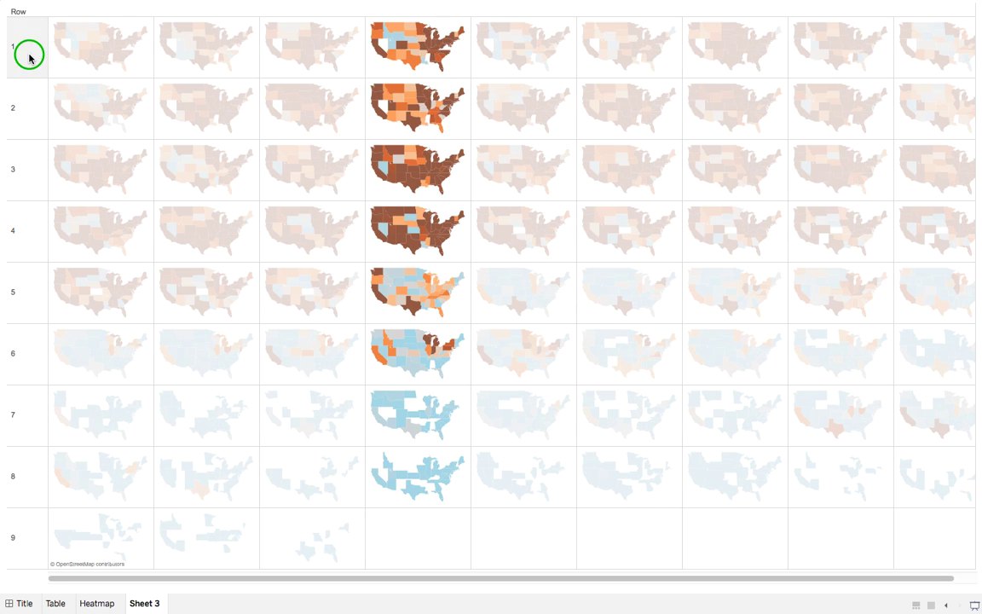
click(57, 124)
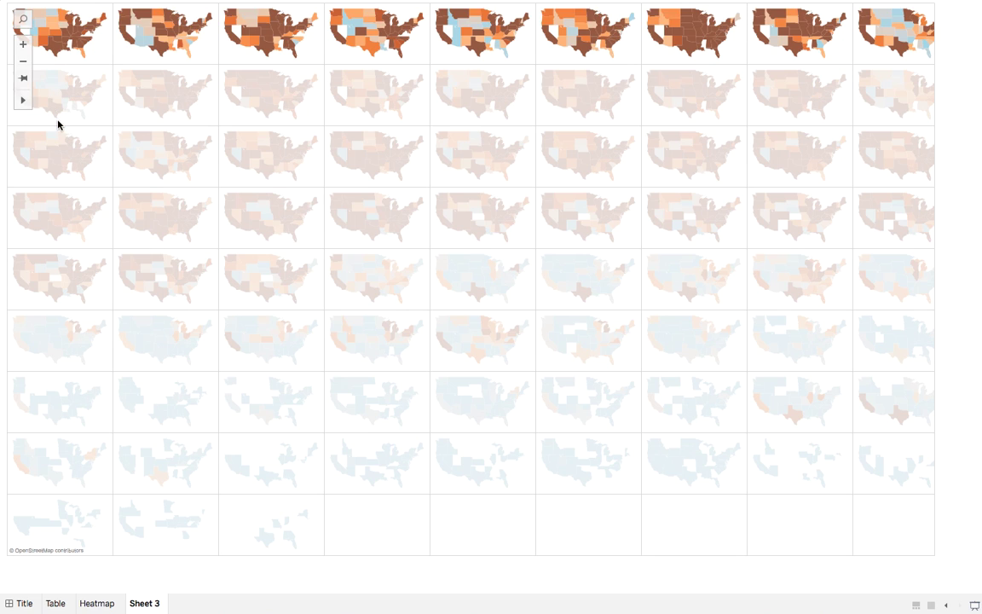
right_click(109, 51)
mouse_move(158, 136)
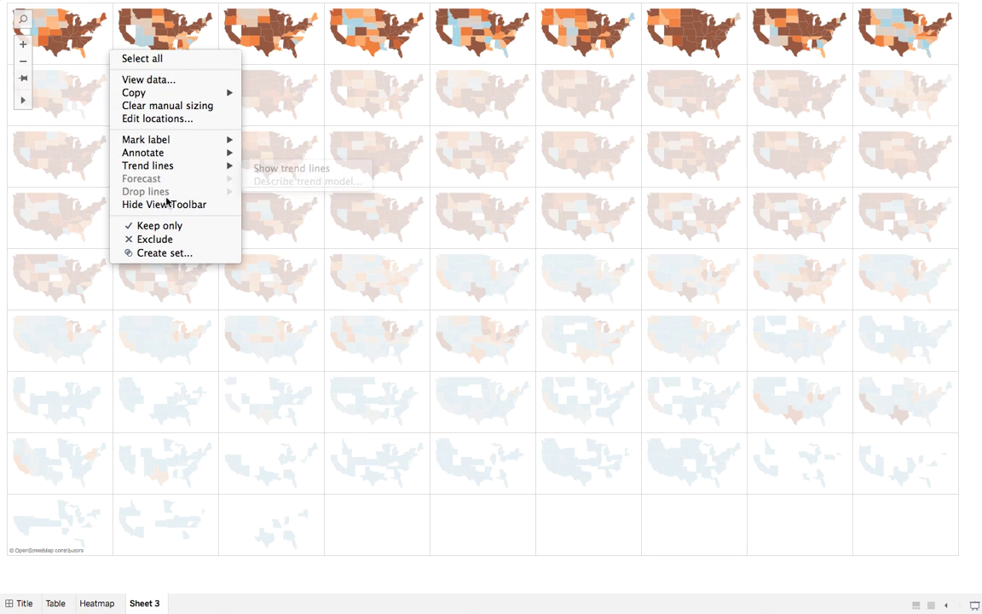
click(167, 204)
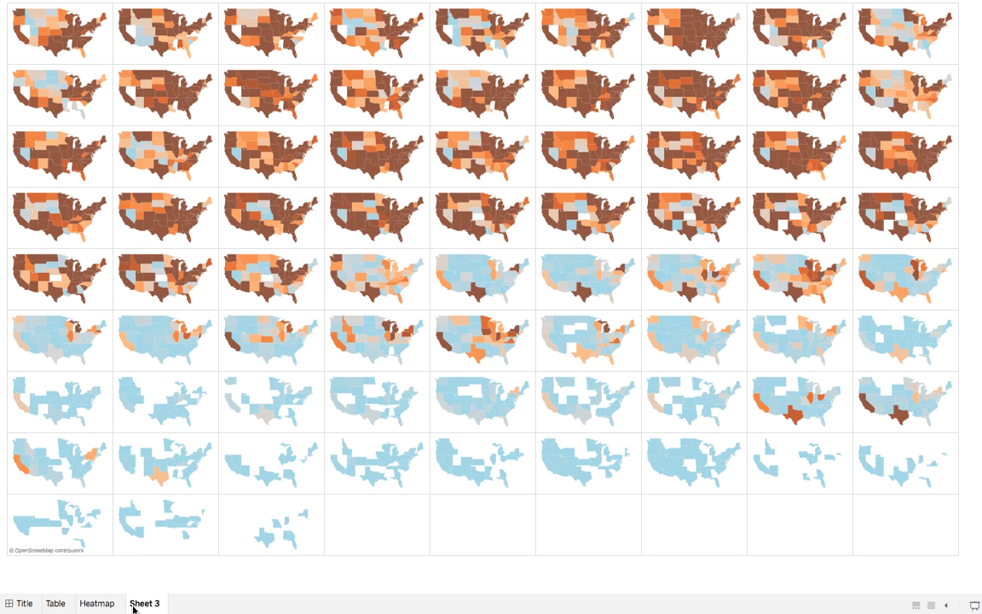
Put Year on Detail, exclude Column and Row from tooltips, and re-enter Presentation Mode
key(Escape)
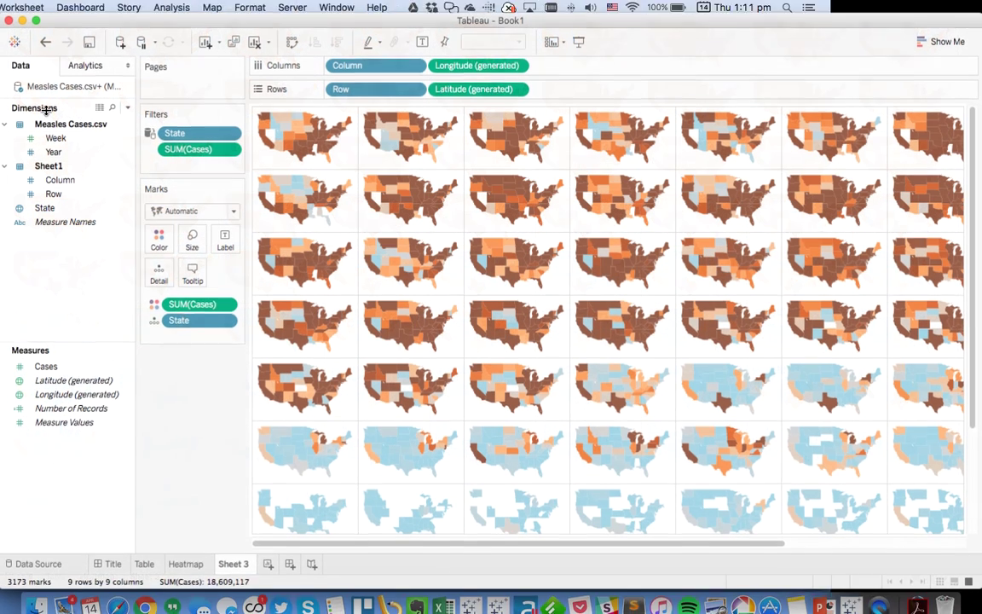
drag(53, 153, 155, 270)
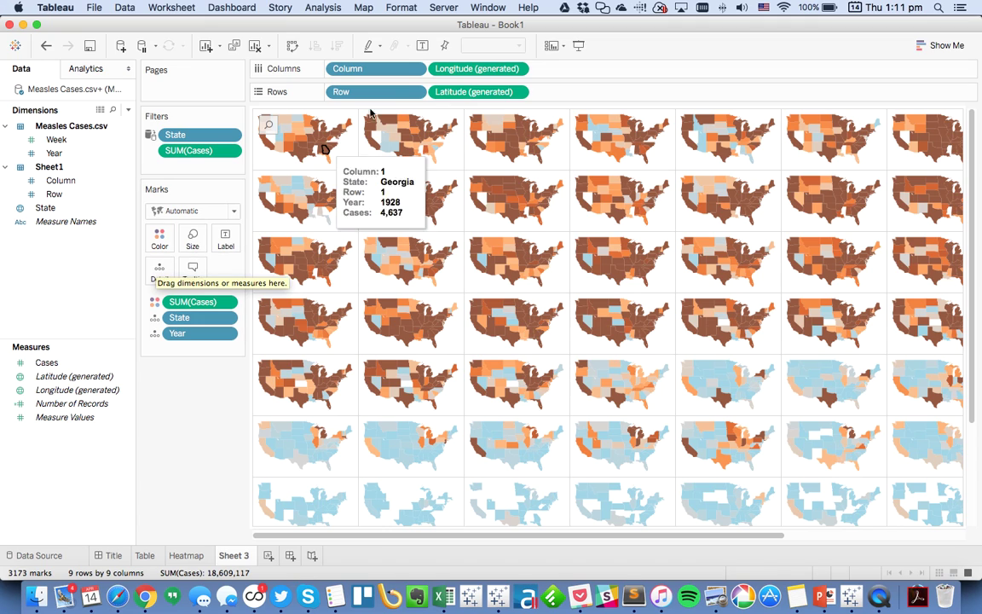
click(417, 70)
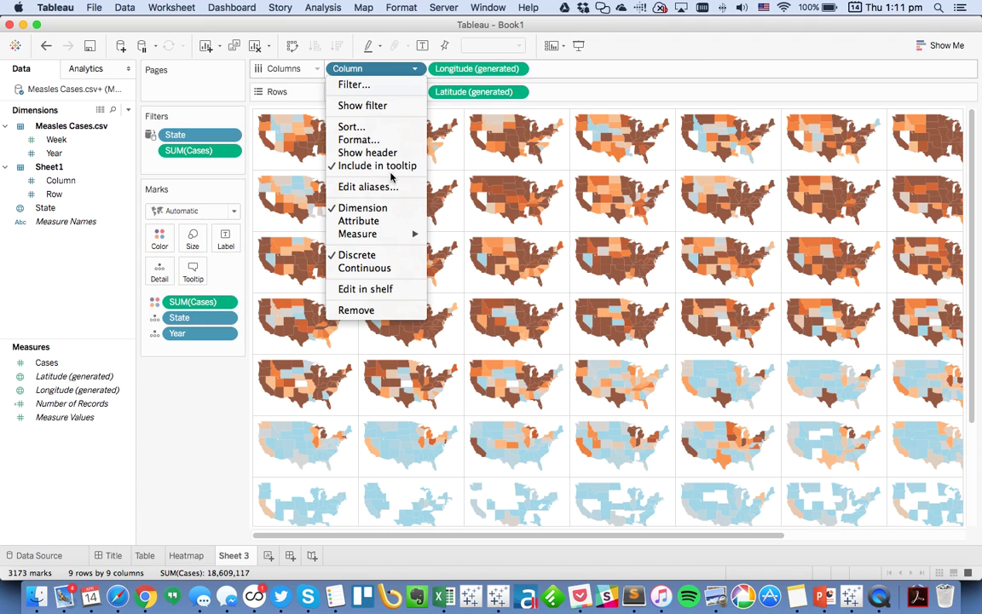
click(419, 93)
click(417, 94)
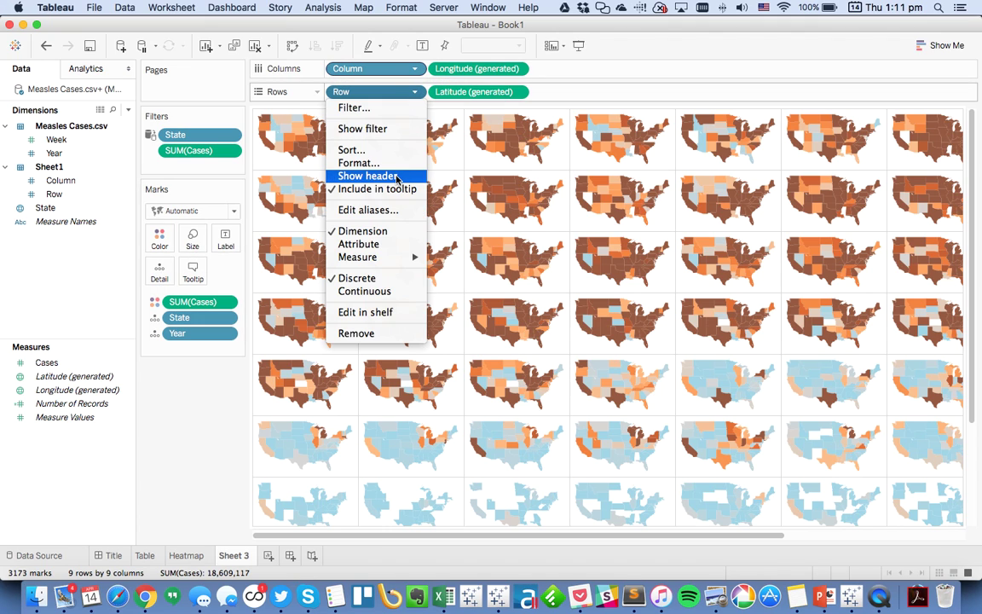
click(395, 191)
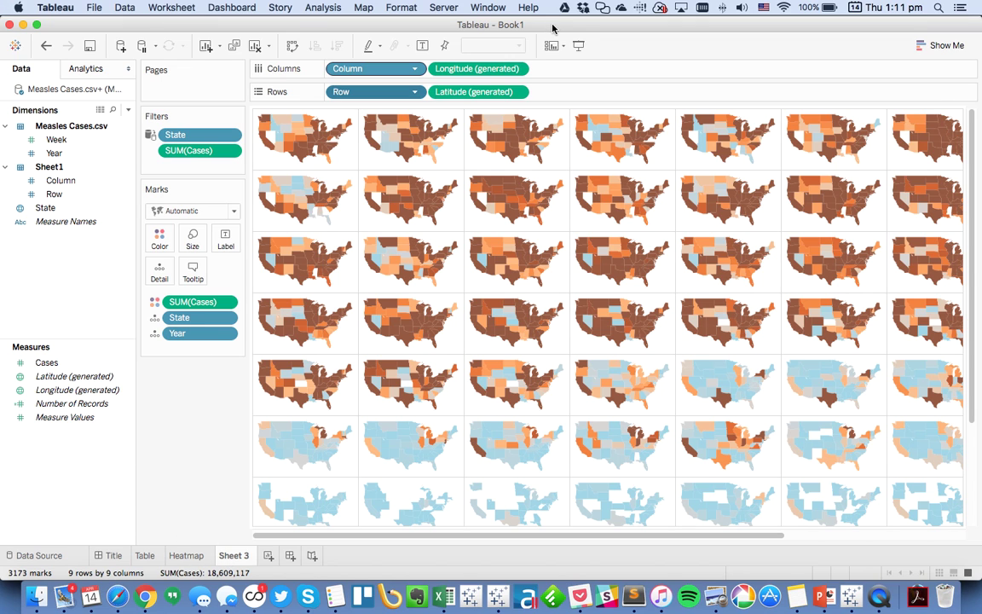
click(578, 45)
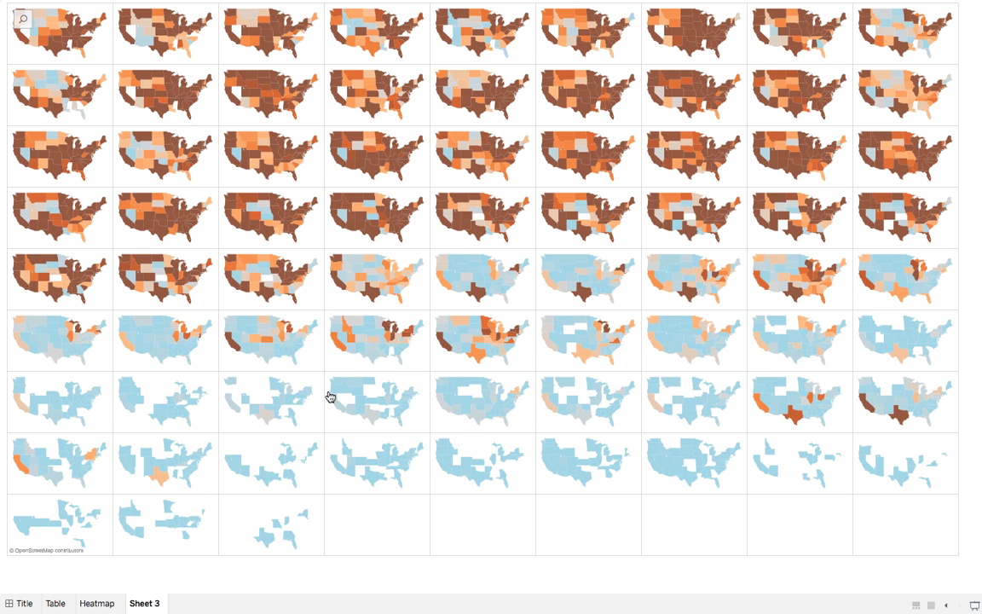
Exit presentation mode to the Sheet 3 editor and check a state's tooltip in the 9-by-9 map grid
key(Escape)
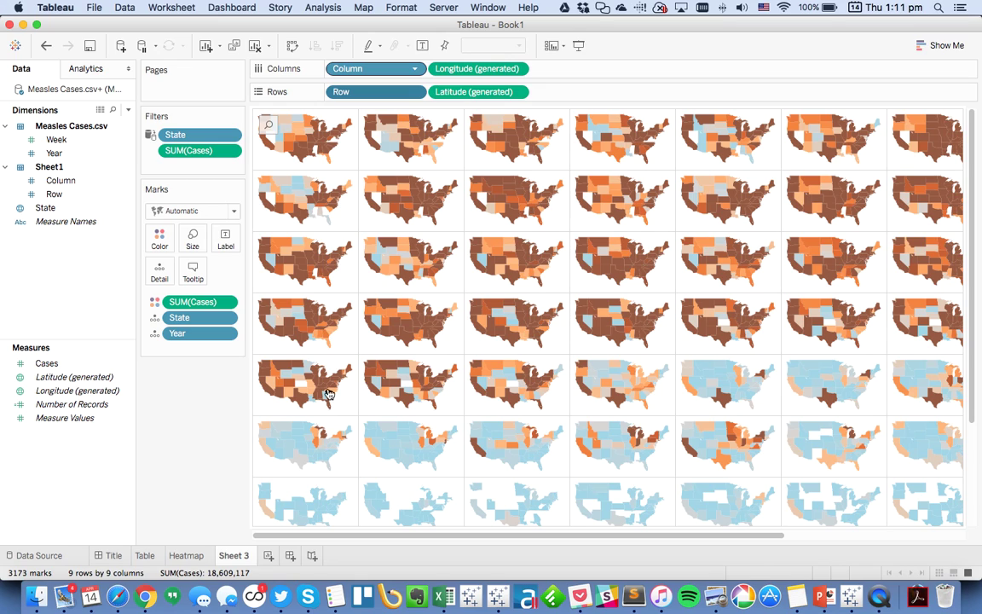
mouse_move(317, 385)
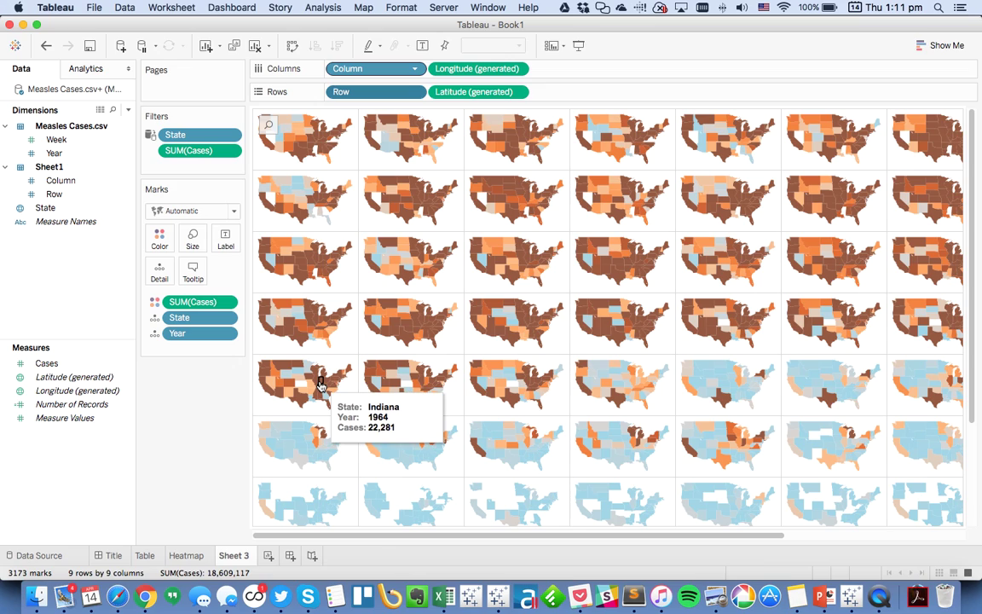